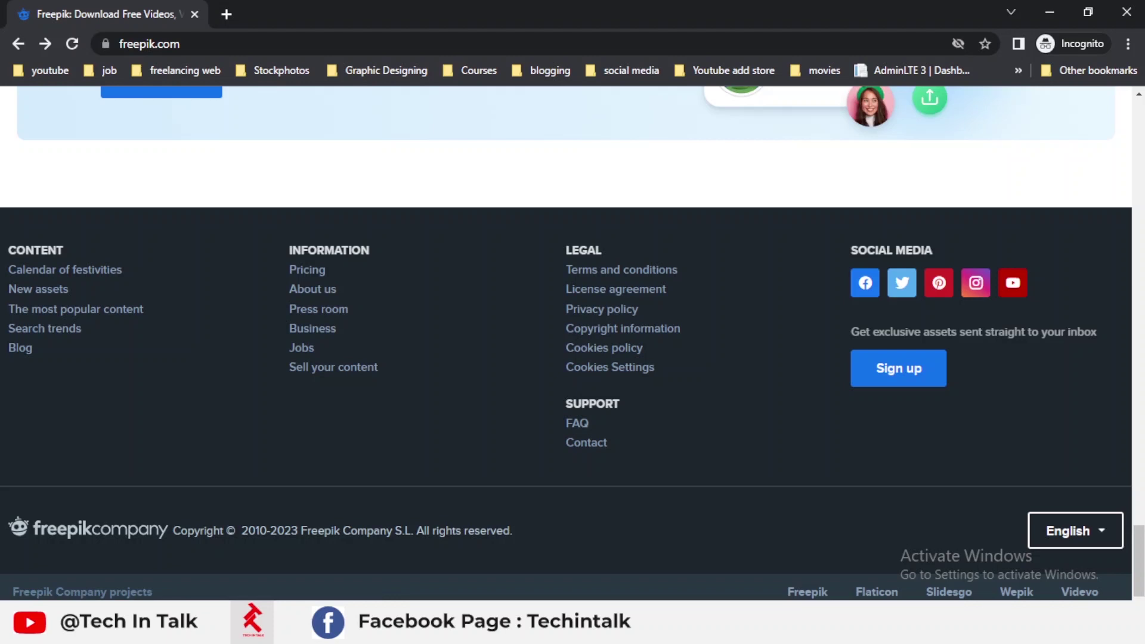
# Step: Browse the Freepik homepage's asset category list and its Explore trending categories section
pyautogui.scroll(20, 409, 425)
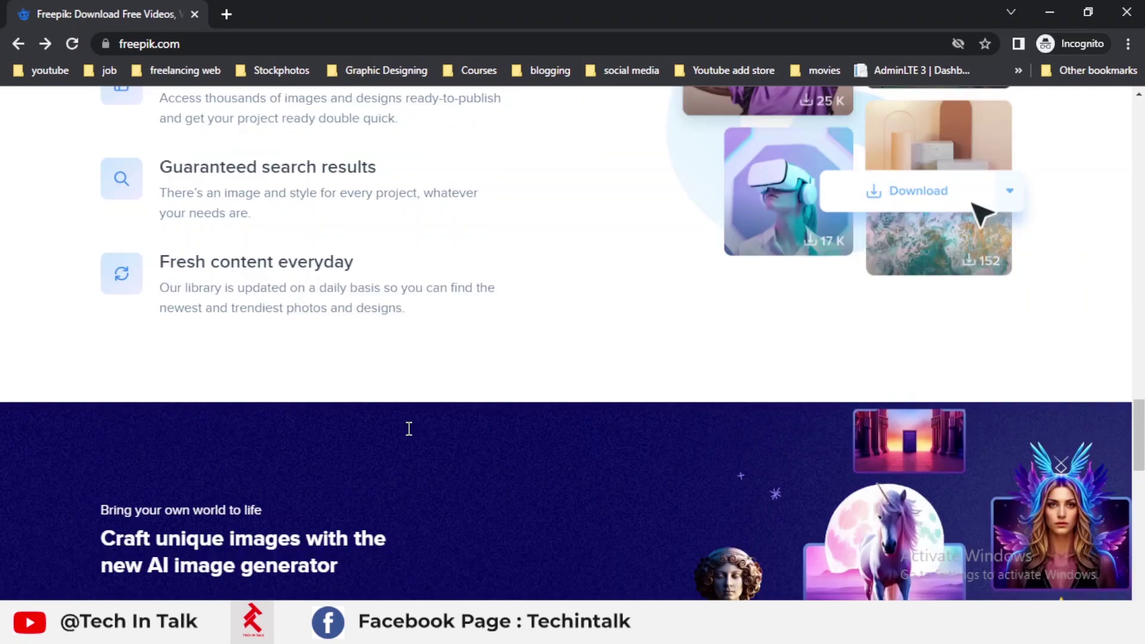
pyautogui.scroll(15, 409, 428)
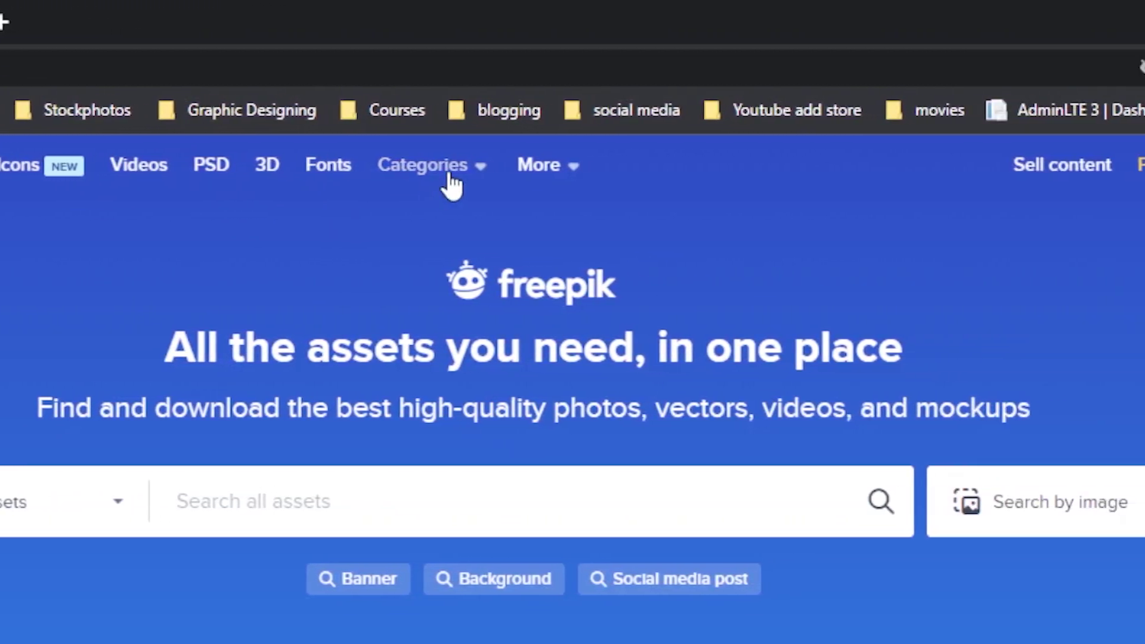
pyautogui.click(531, 167)
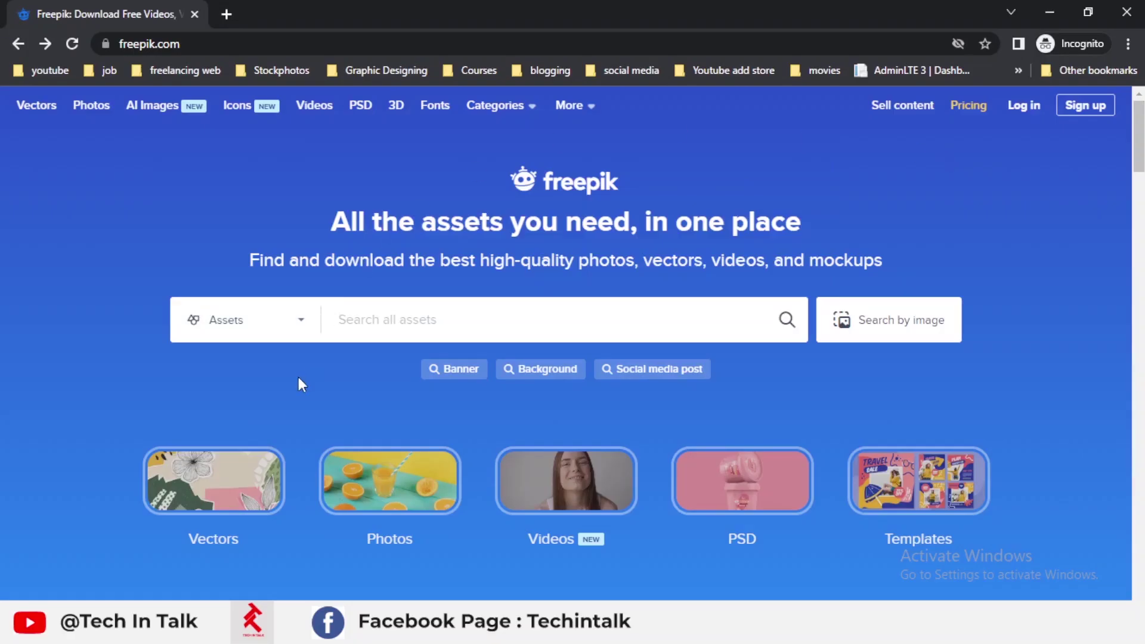
pyautogui.scroll(-1, 678, 405)
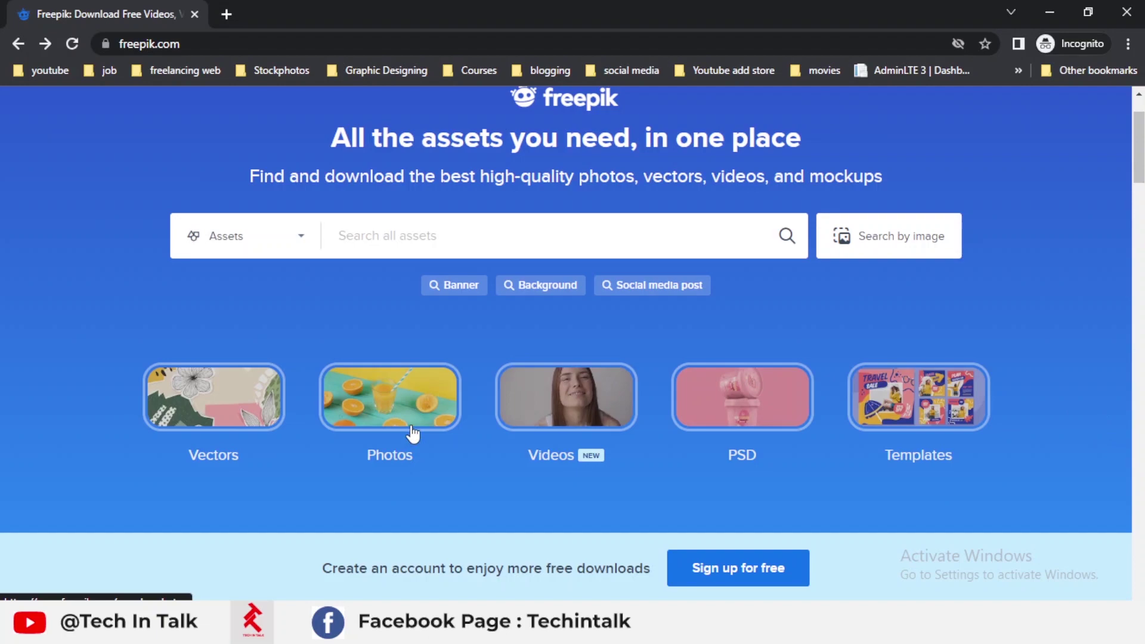
pyautogui.scroll(-5, 447, 396)
pyautogui.scroll(-2, 447, 397)
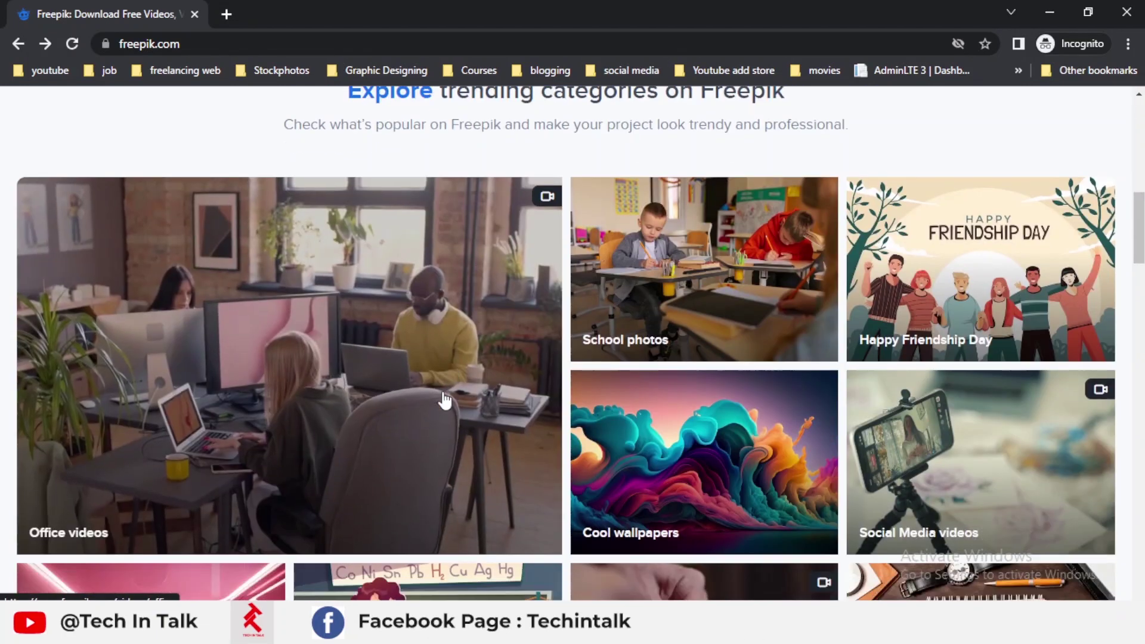
pyautogui.scroll(2, 445, 363)
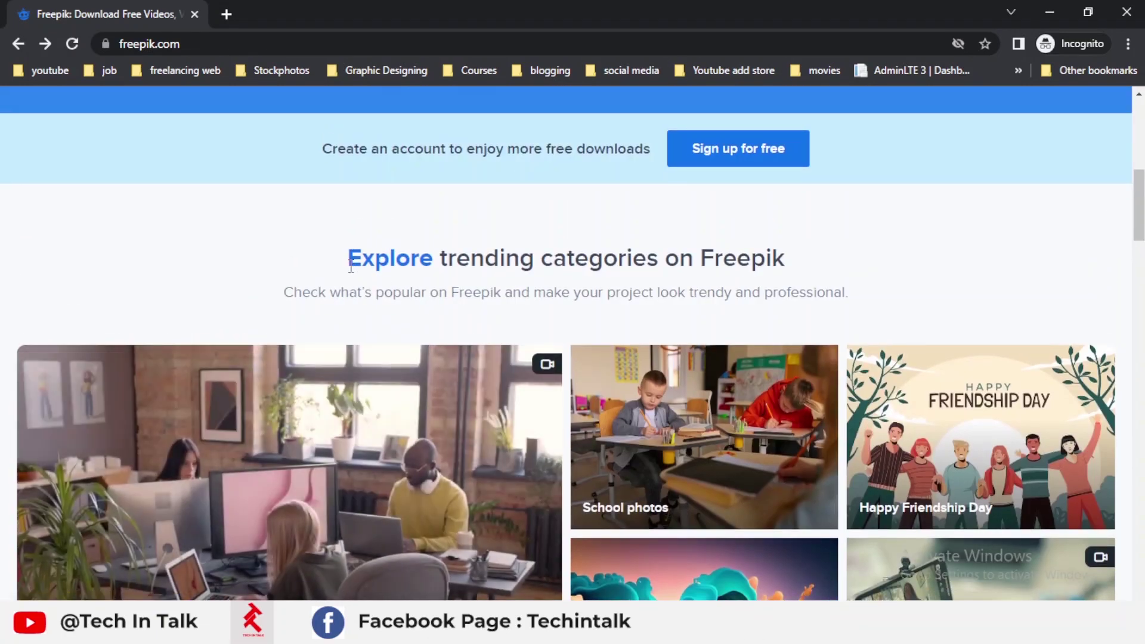
pyautogui.moveTo(349, 259); pyautogui.dragTo(841, 253)
pyautogui.click(841, 250)
pyautogui.scroll(-1, 849, 272)
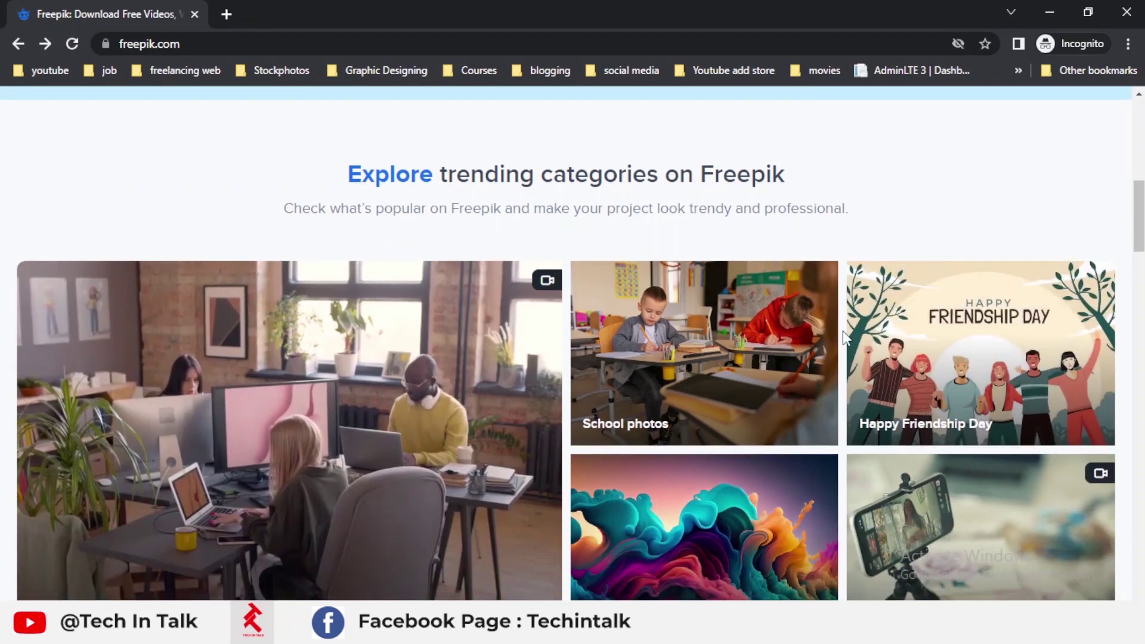
pyautogui.scroll(-2, 843, 331)
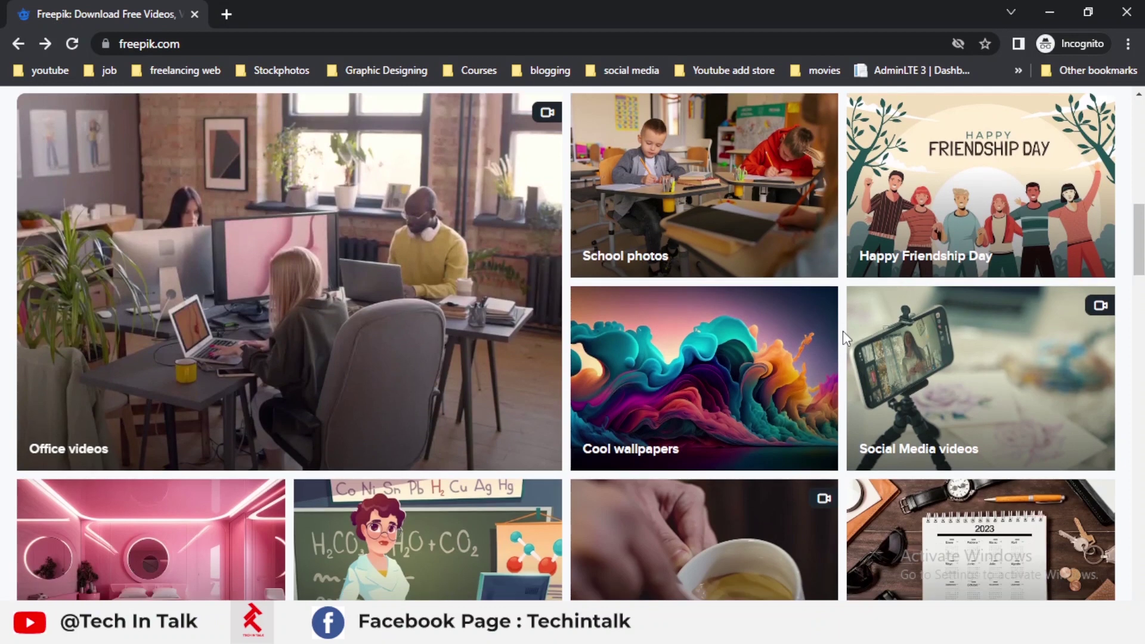
pyautogui.scroll(-4, 843, 332)
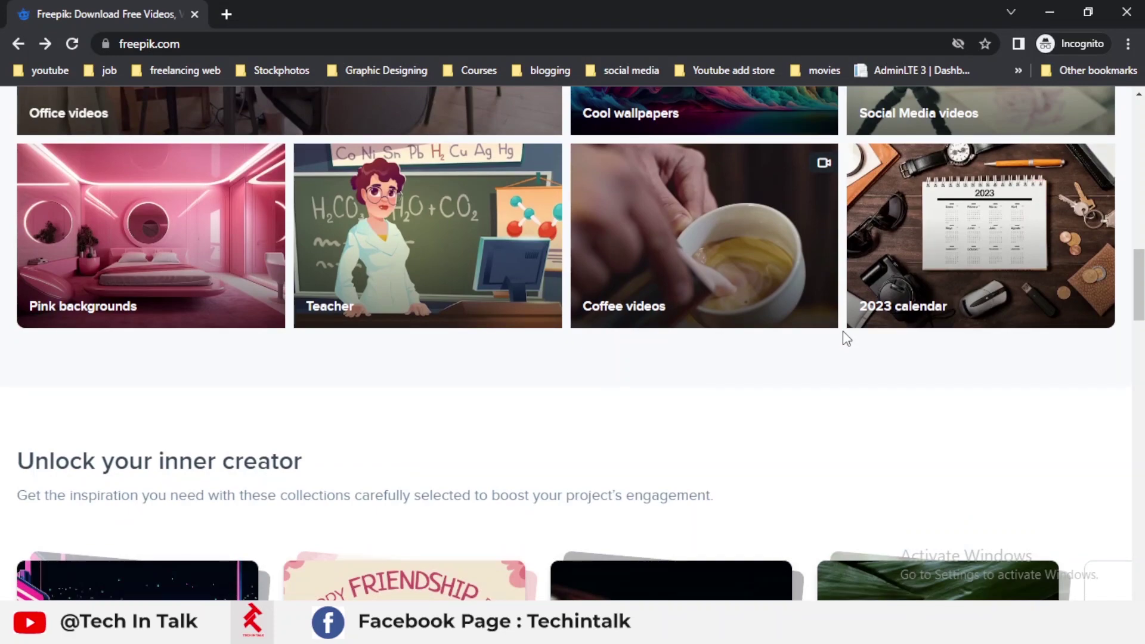
pyautogui.scroll(10, 821, 411)
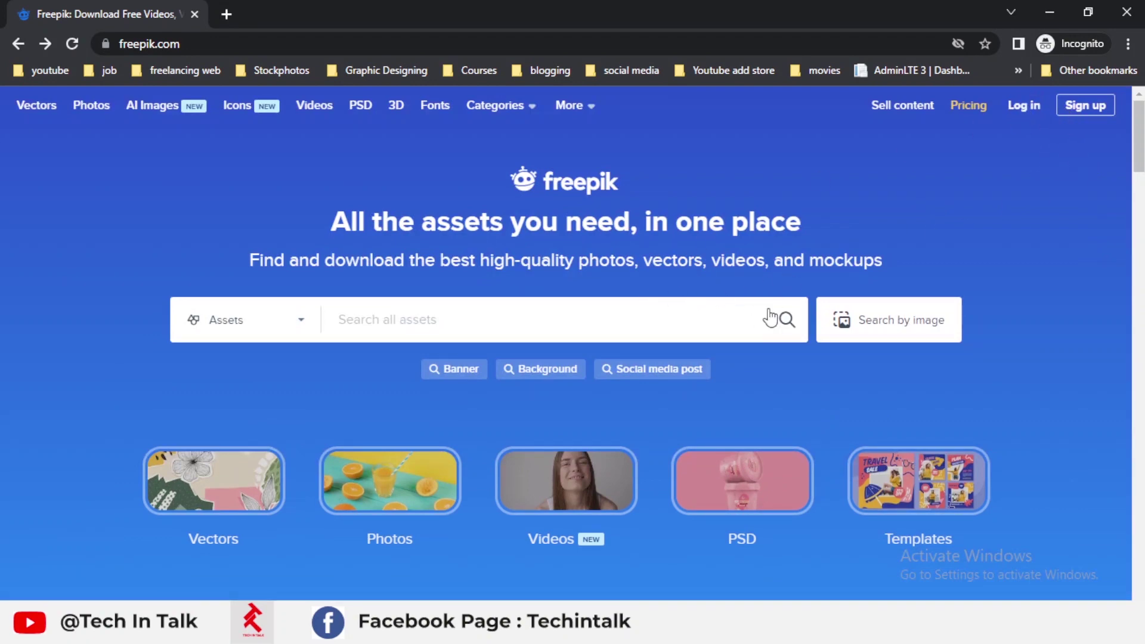
pyautogui.scroll(-15, 769, 317)
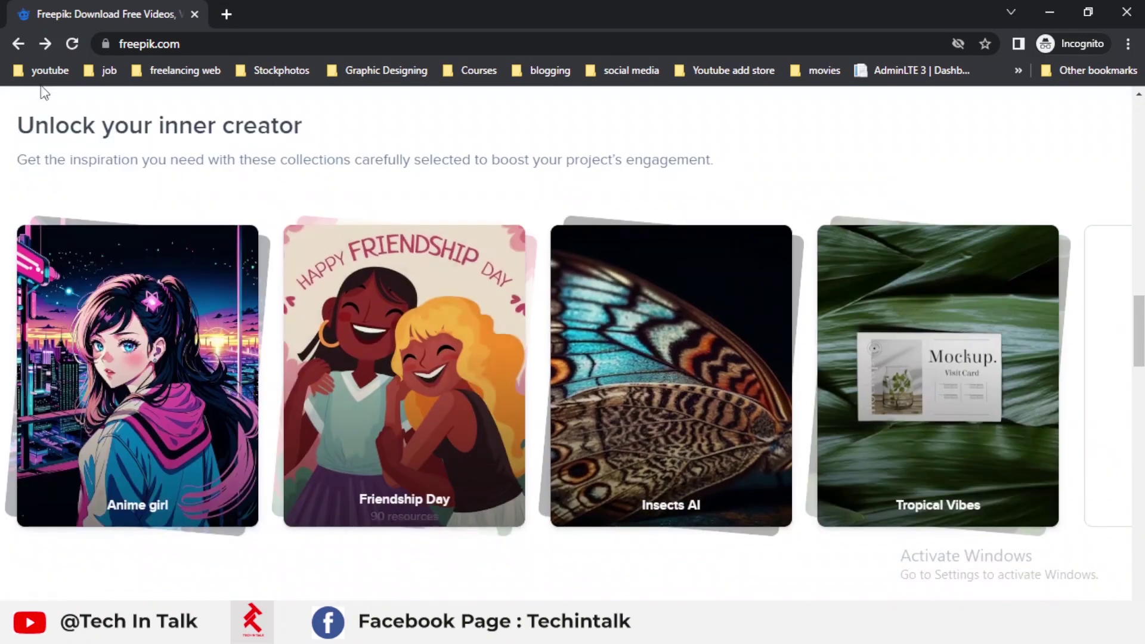
# Step: Scroll through the homepage sections from Unlock your inner creator down to the AI banner
pyautogui.moveTo(302, 126); pyautogui.dragTo(3, 117)
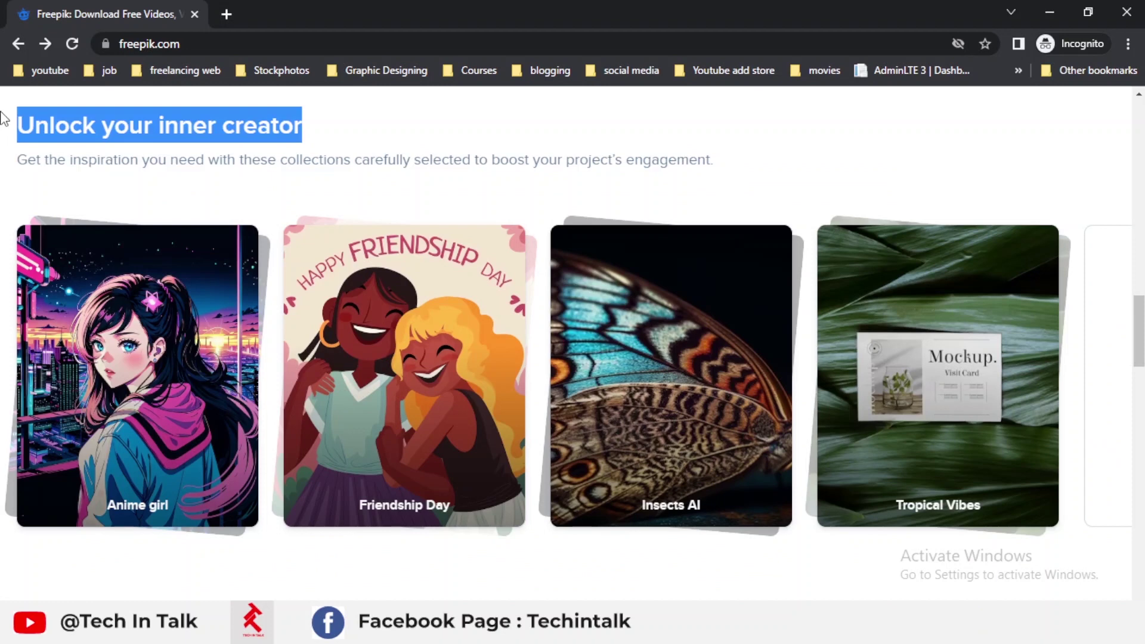
pyautogui.scroll(-6, 280, 310)
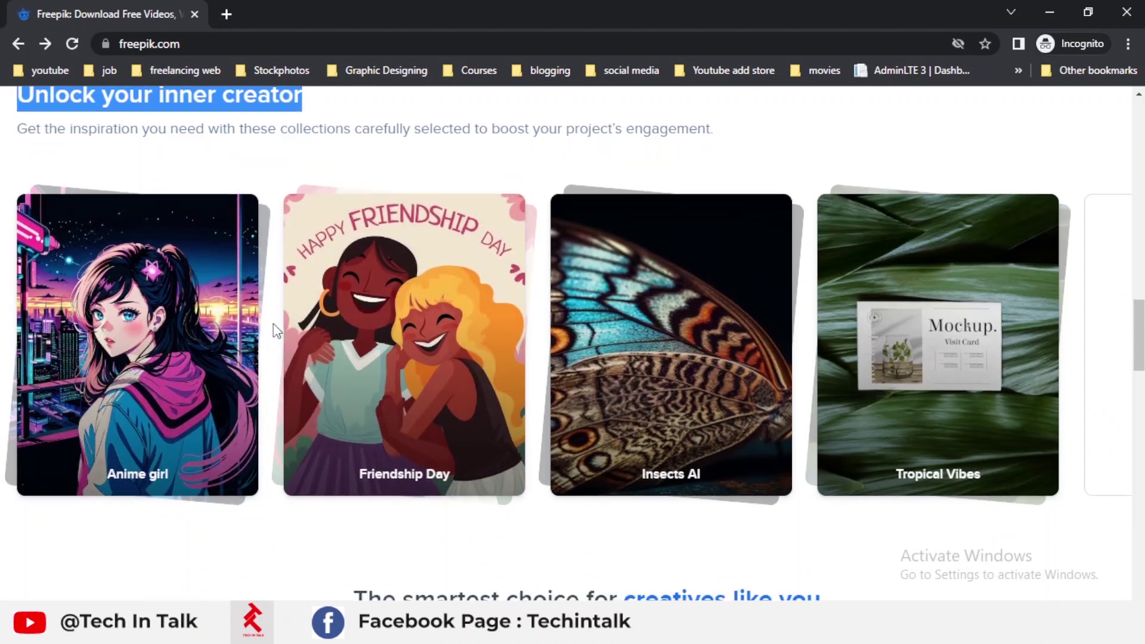
pyautogui.scroll(-3, 715, 342)
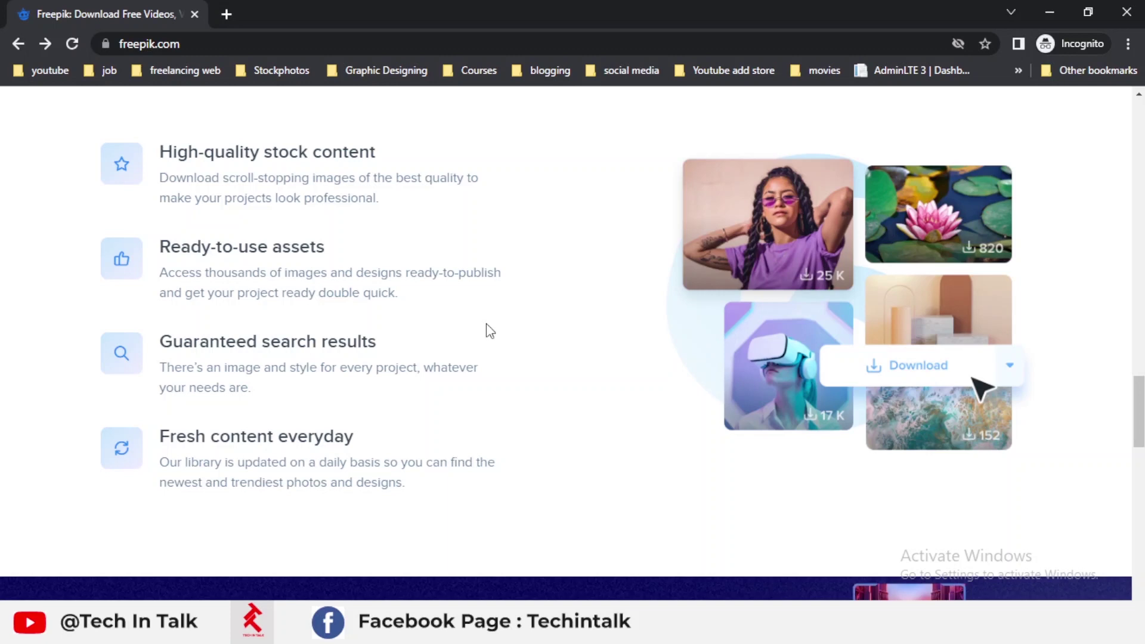
pyautogui.scroll(3, 531, 328)
pyautogui.moveTo(330, 223); pyautogui.dragTo(844, 222)
pyautogui.click(621, 368)
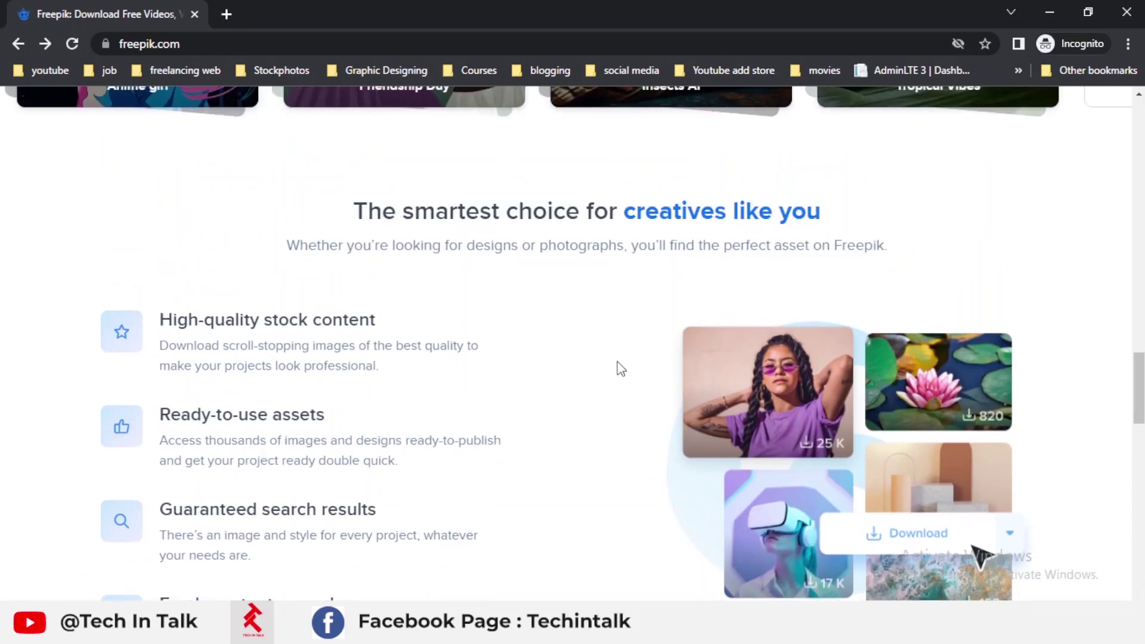
pyautogui.scroll(-1, 620, 368)
pyautogui.moveTo(158, 236); pyautogui.dragTo(503, 240)
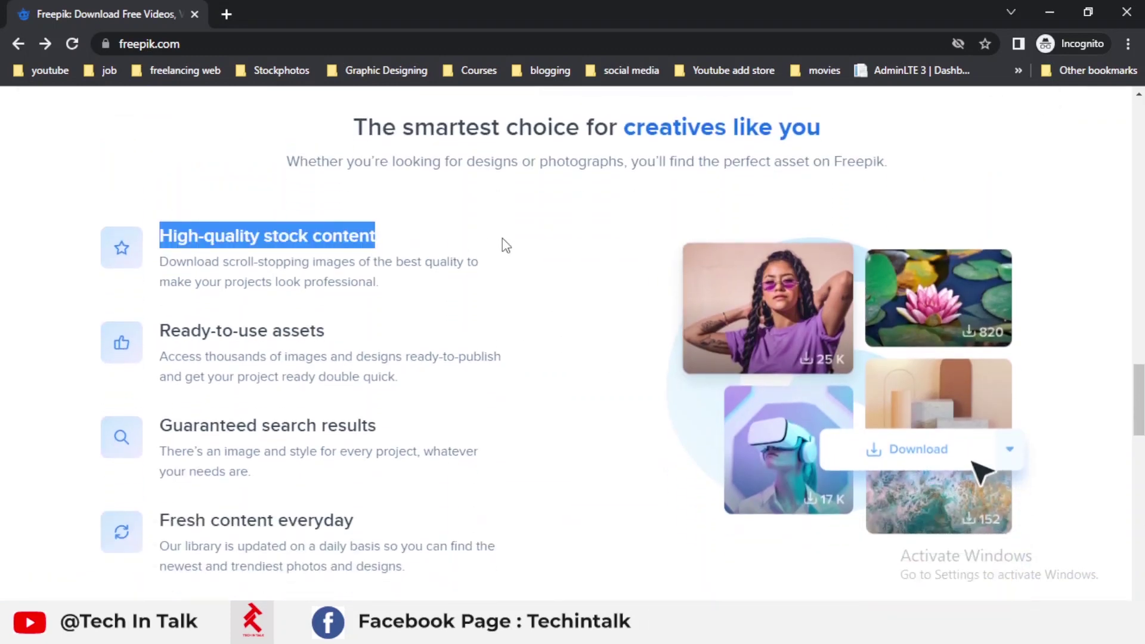
pyautogui.click(584, 307)
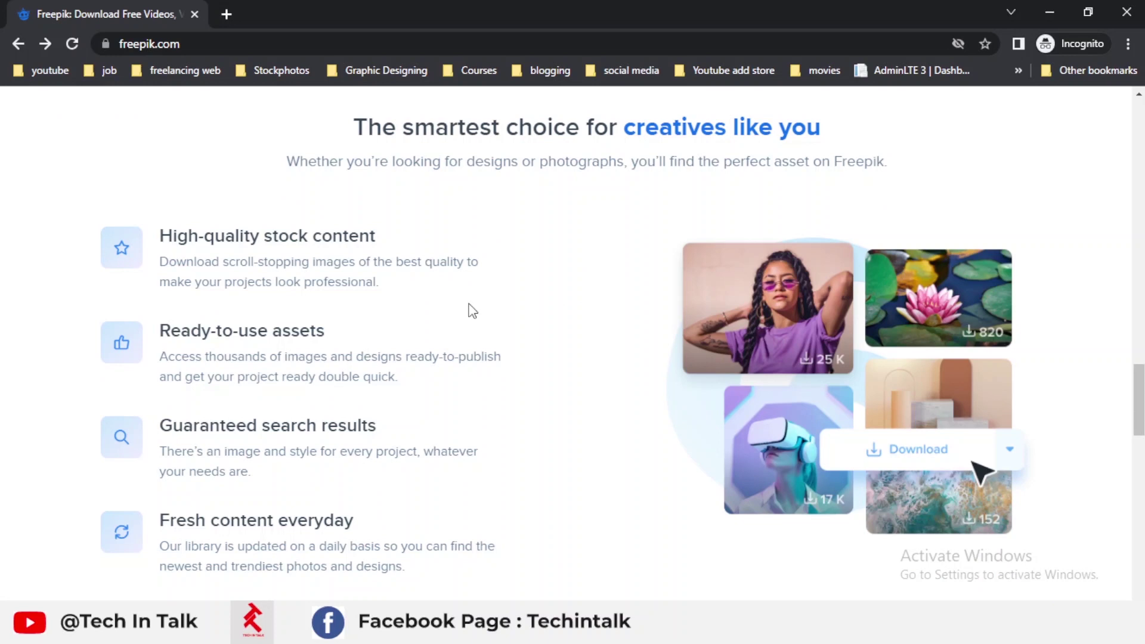
pyautogui.moveTo(160, 331); pyautogui.dragTo(366, 331)
pyautogui.click(584, 319)
pyautogui.scroll(-3, 340, 338)
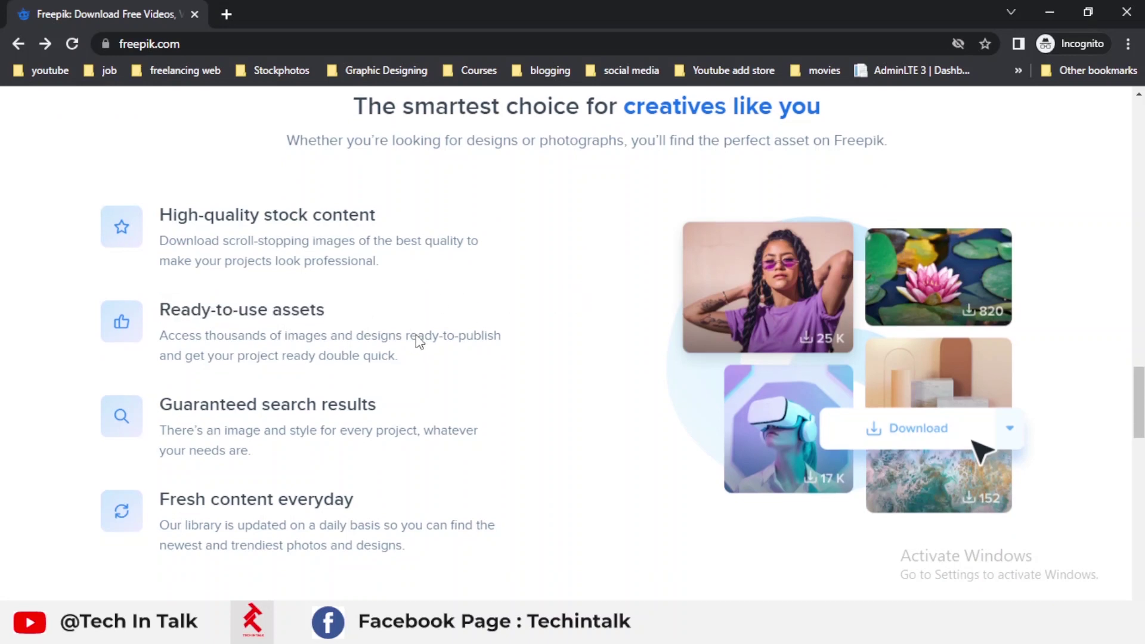
pyautogui.moveTo(186, 353); pyautogui.dragTo(551, 356)
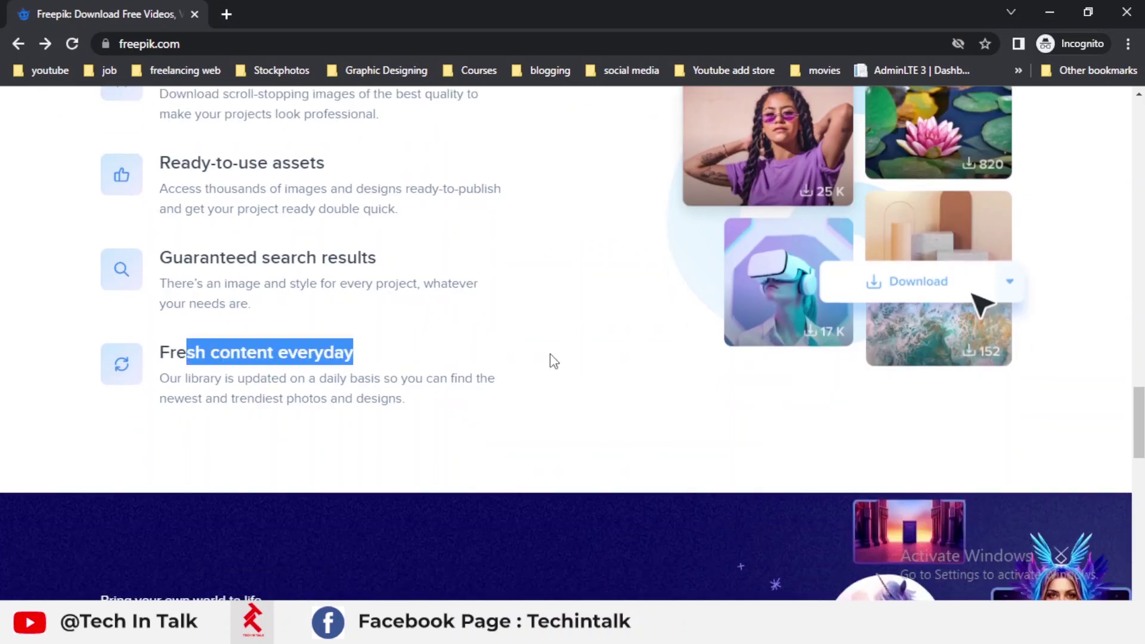
pyautogui.click(574, 365)
pyautogui.scroll(-5, 573, 365)
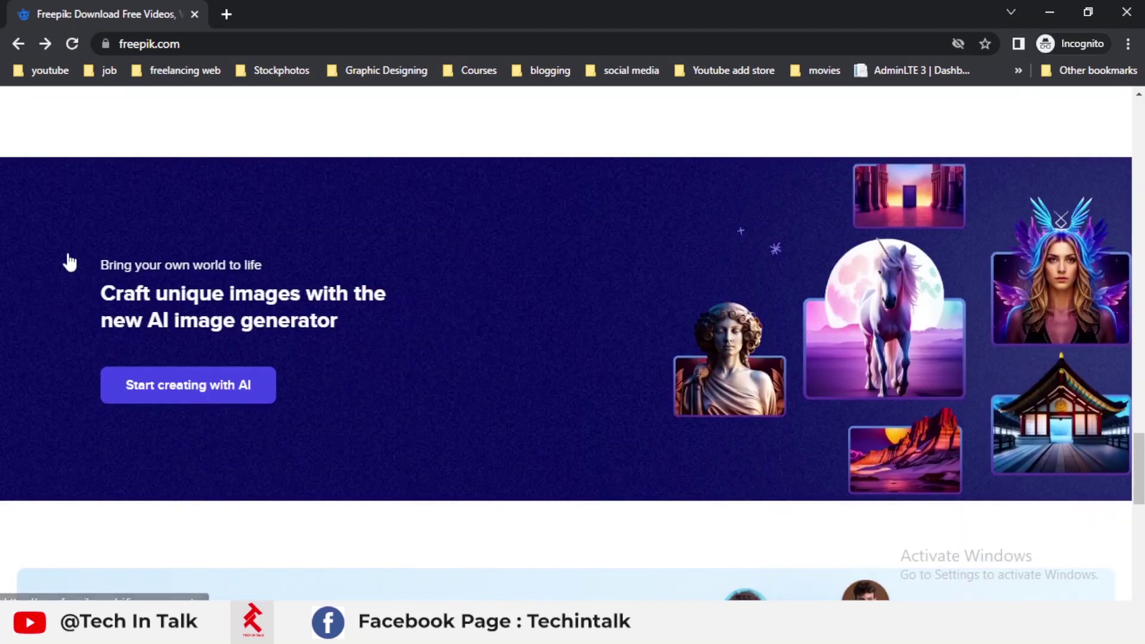
pyautogui.moveTo(149, 293); pyautogui.dragTo(386, 293)
pyautogui.click(314, 257)
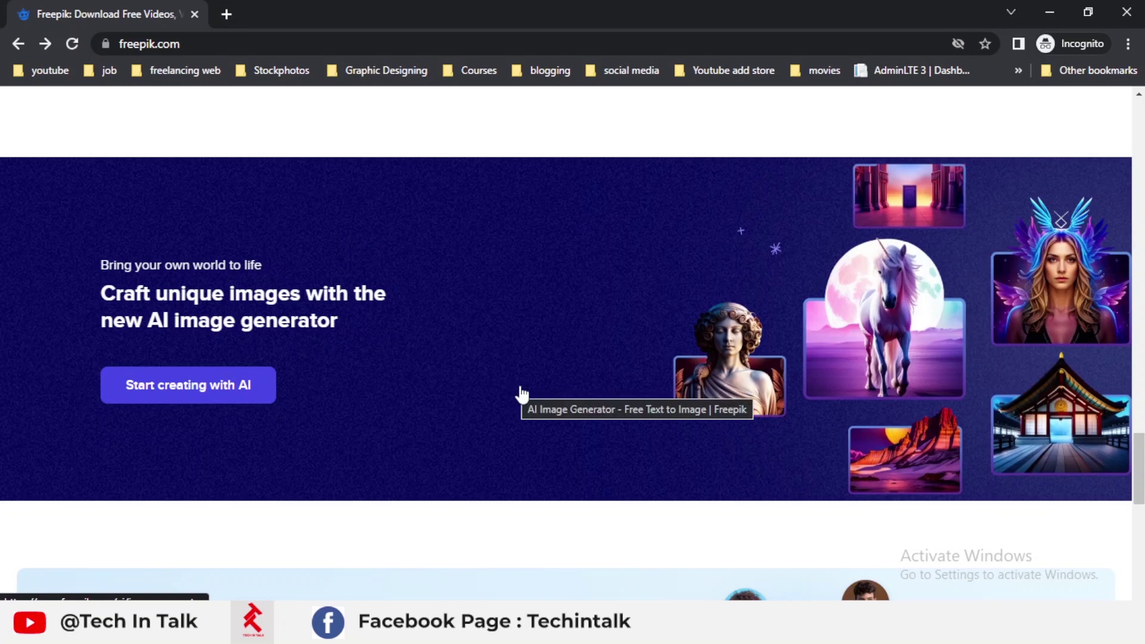
pyautogui.scroll(-1, 519, 399)
pyautogui.scroll(2, 518, 404)
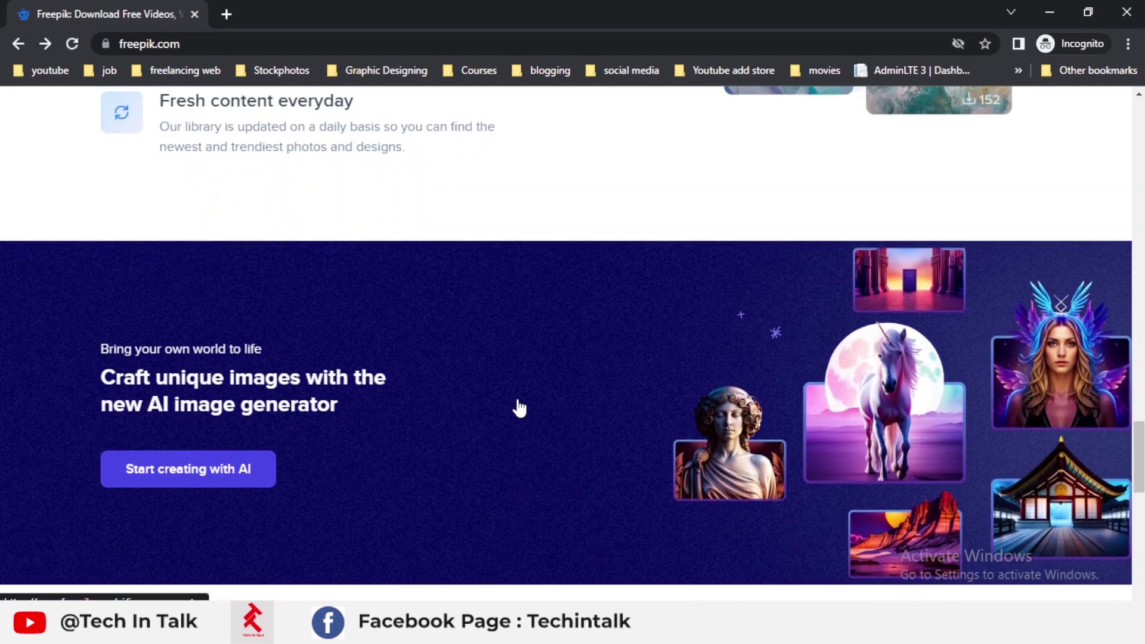
pyautogui.scroll(-3, 519, 417)
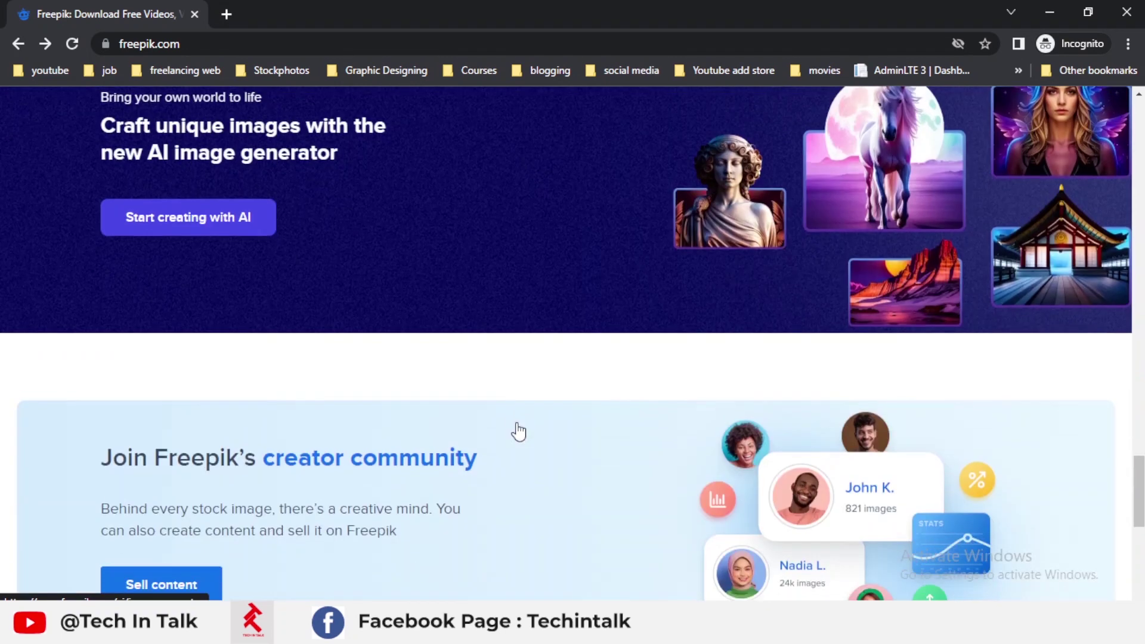
pyautogui.scroll(2, 517, 429)
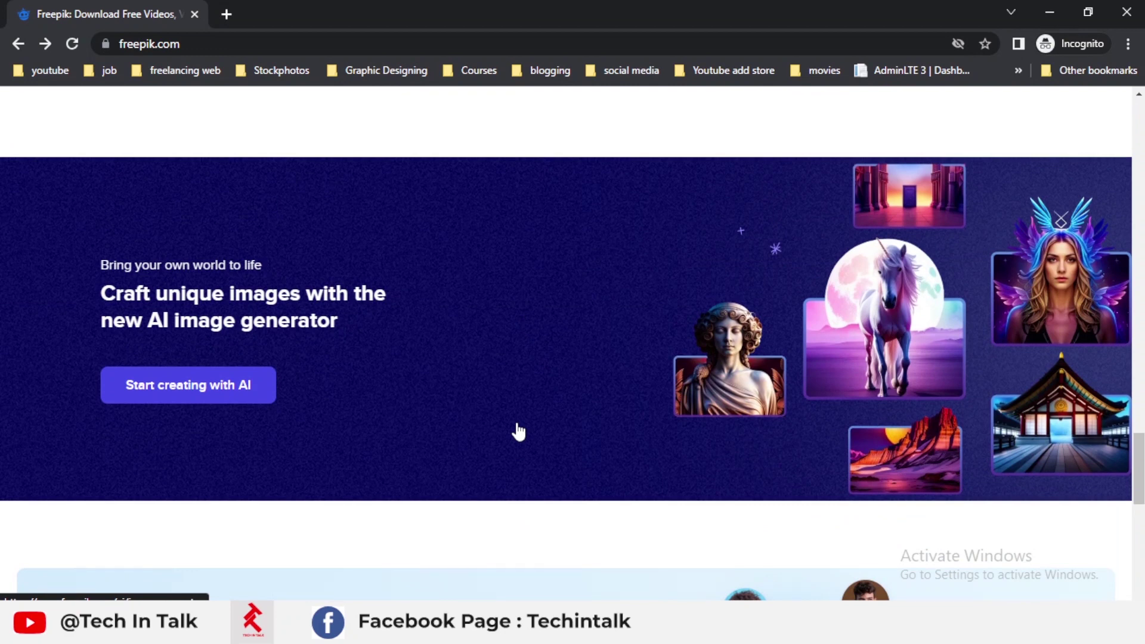
pyautogui.scroll(20, 518, 431)
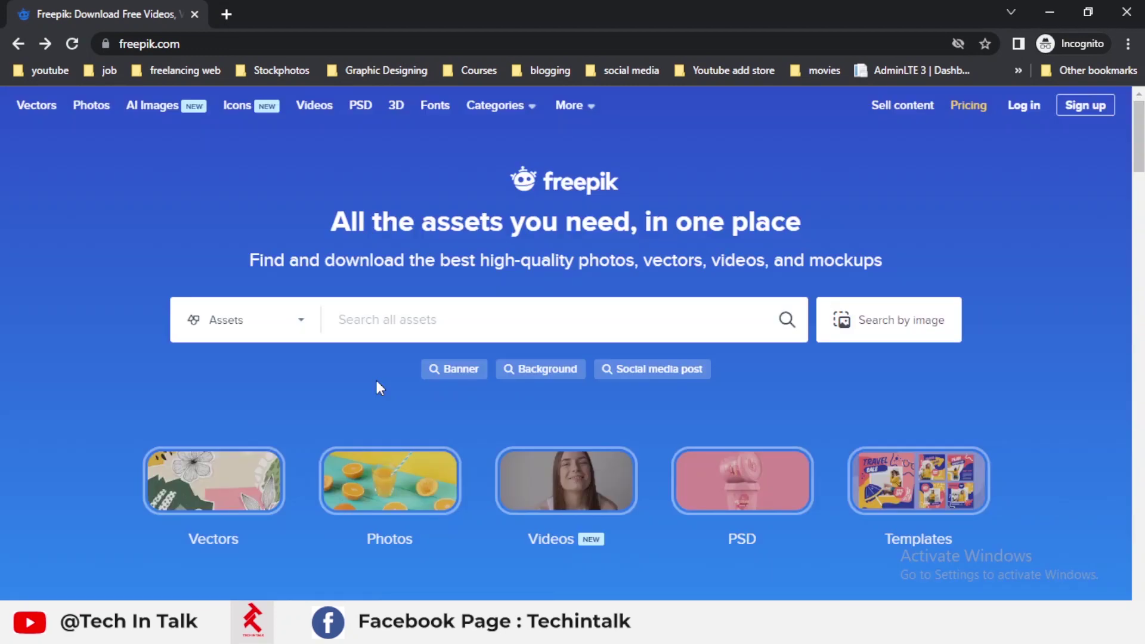
# Step: In the incognito freepik.com window, go from Log in to the Sign up page
pyautogui.moveTo(352, 631)
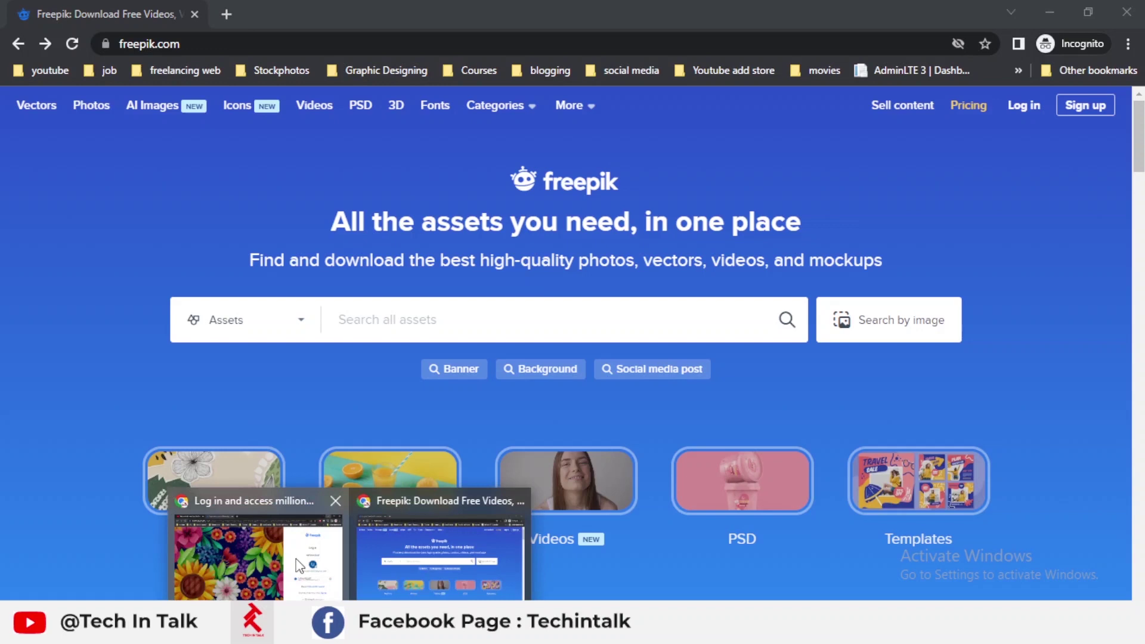
pyautogui.click(256, 539)
pyautogui.click(436, 540)
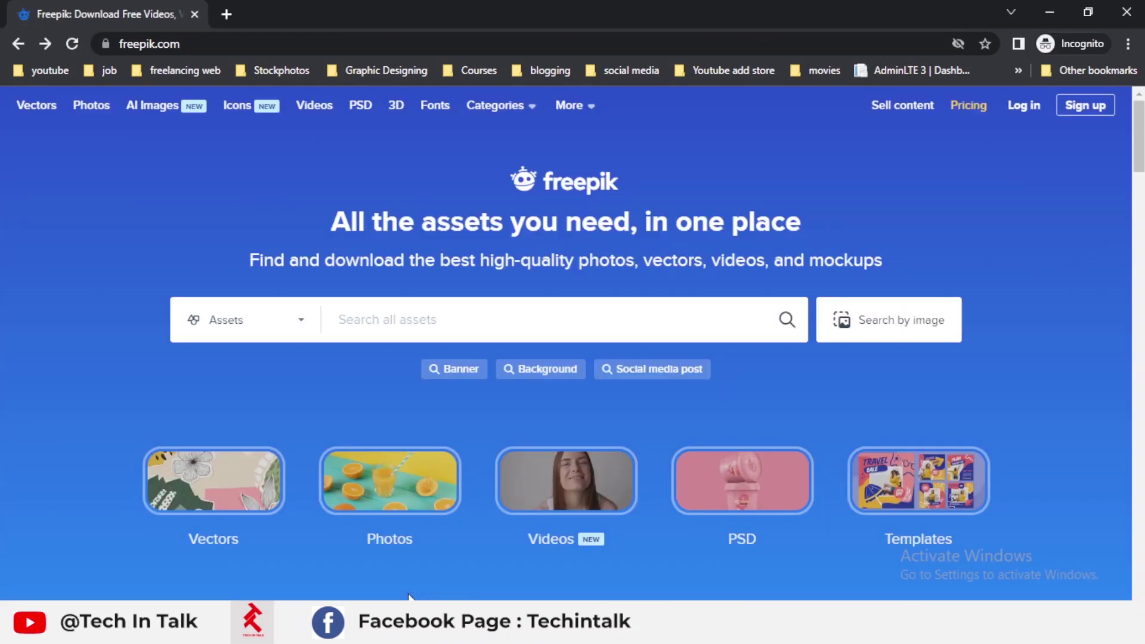
pyautogui.click(1023, 108)
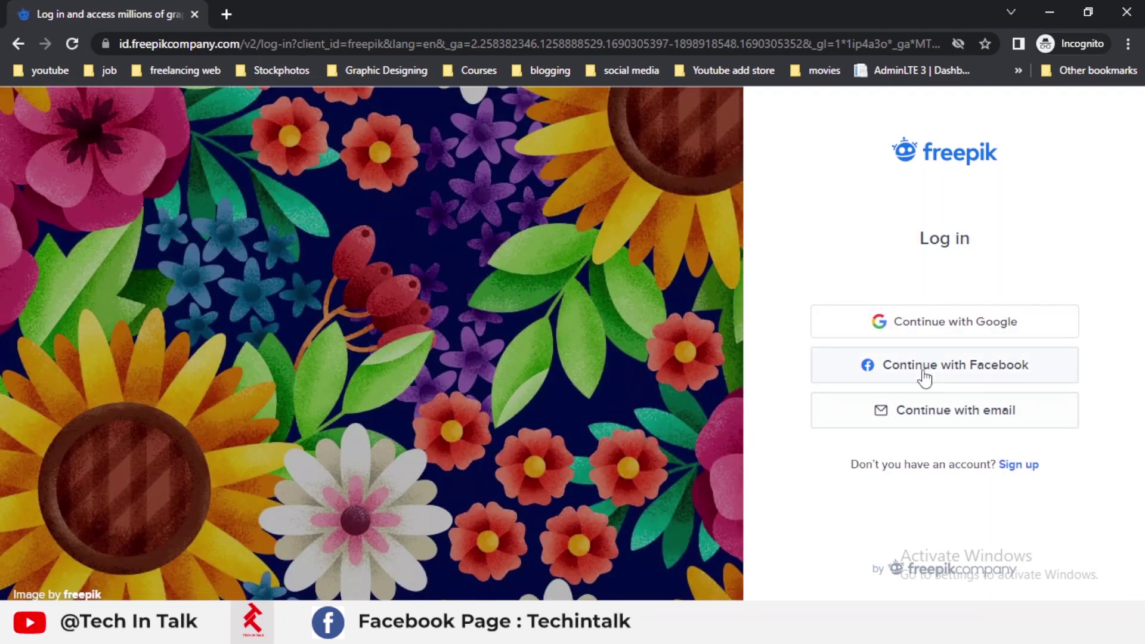
pyautogui.moveTo(845, 471); pyautogui.dragTo(953, 474)
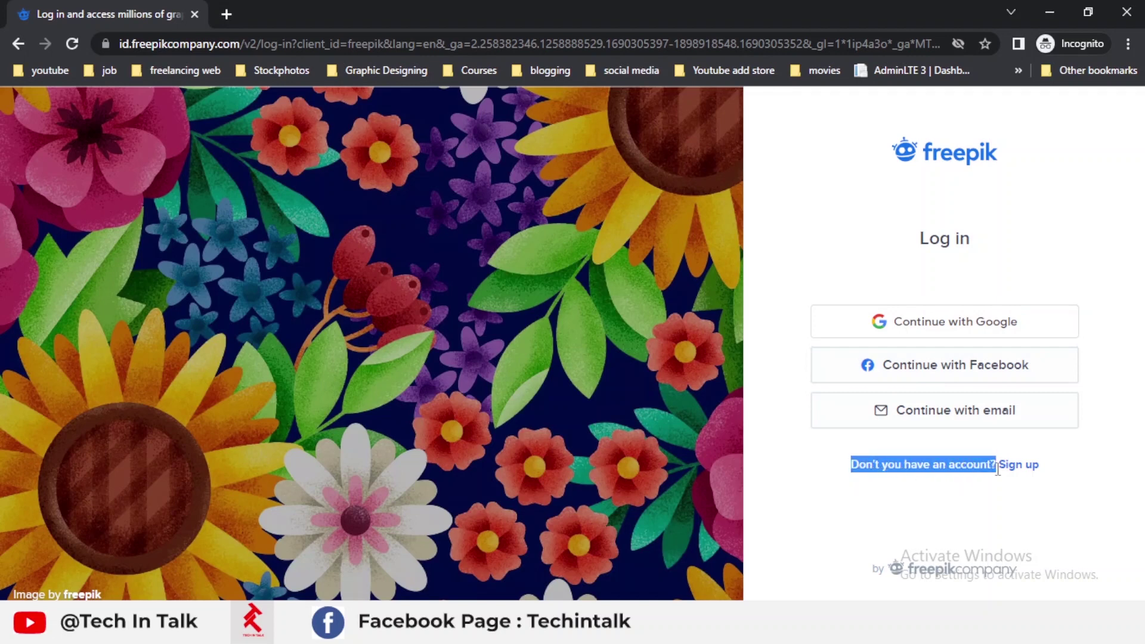
pyautogui.click(1028, 478)
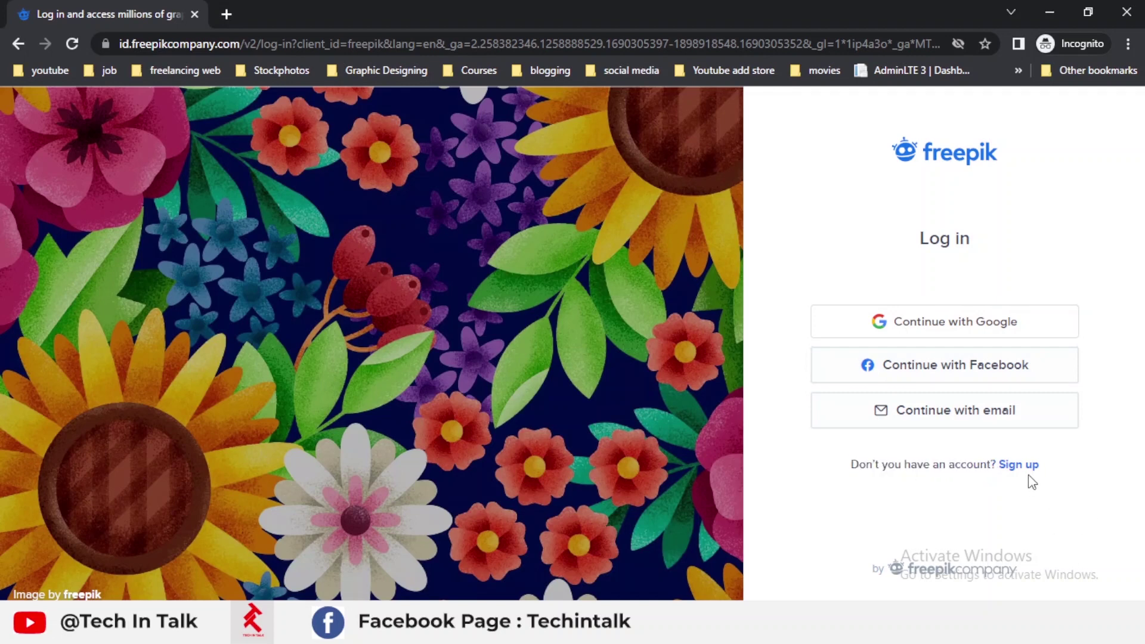
pyautogui.click(1027, 464)
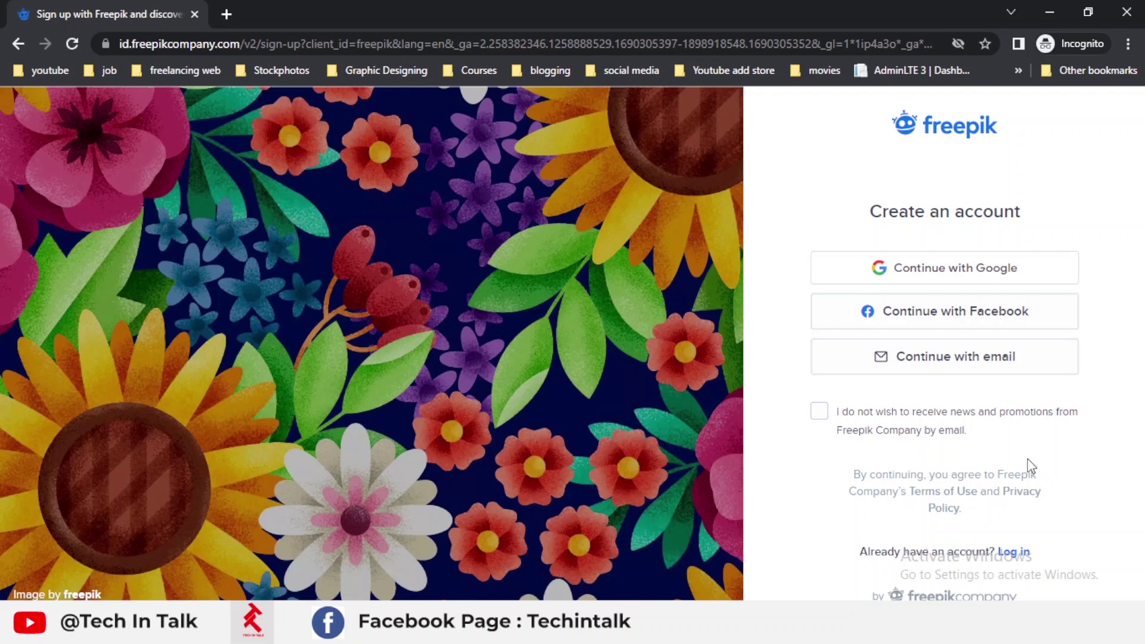
# Step: Abandon the Continue with Google popup and return to the window with Freepik's Log in page
pyautogui.click(951, 278)
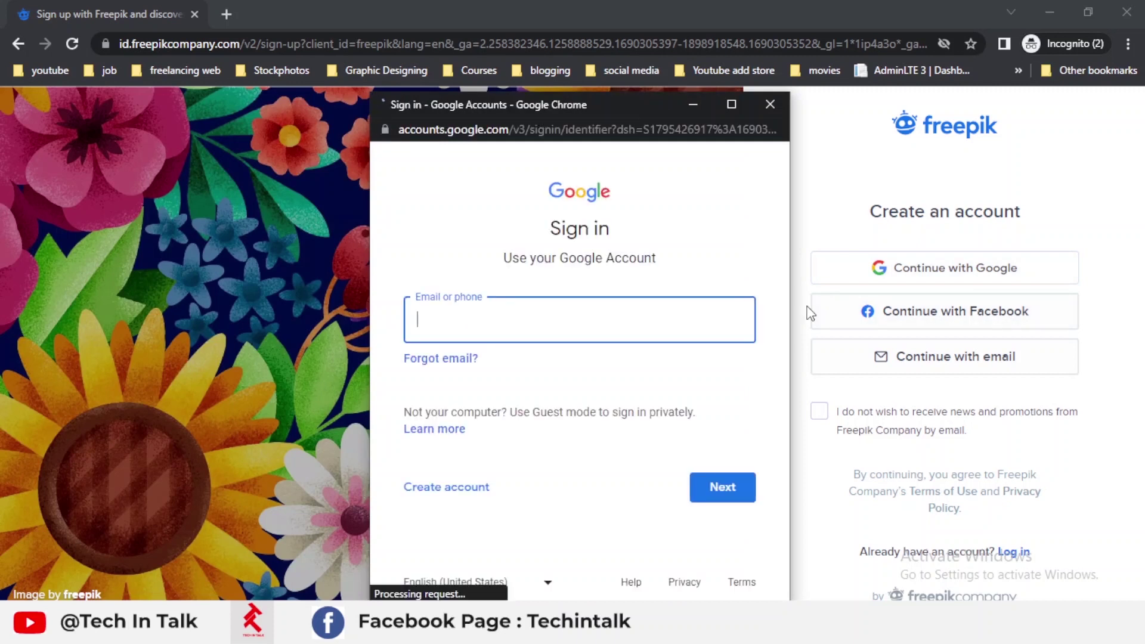
pyautogui.click(575, 314)
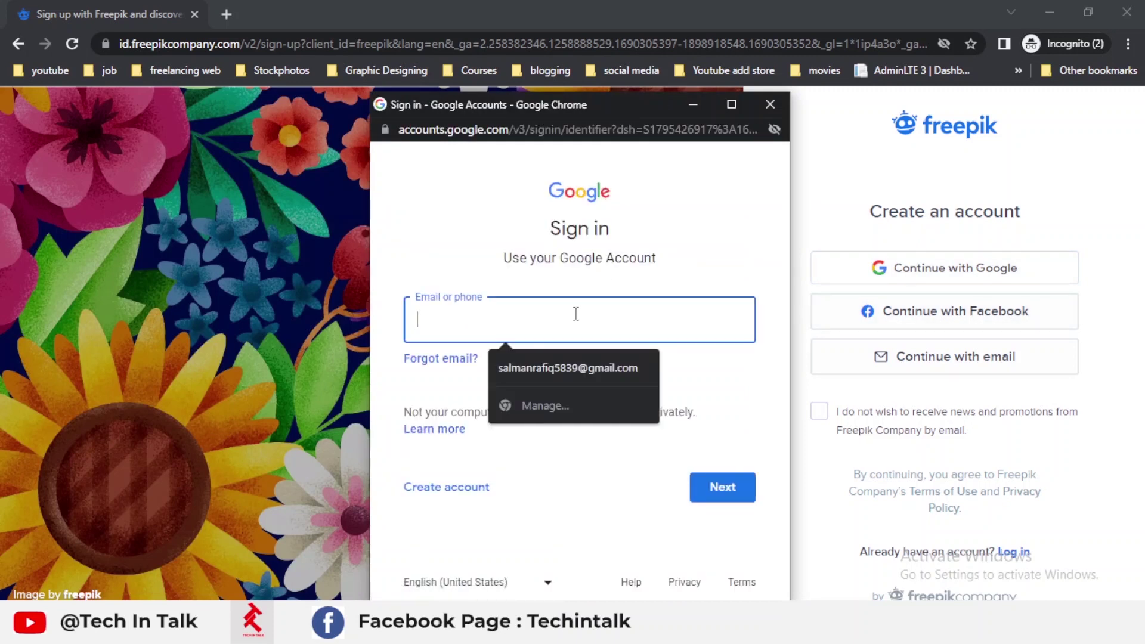
pyautogui.click(394, 271)
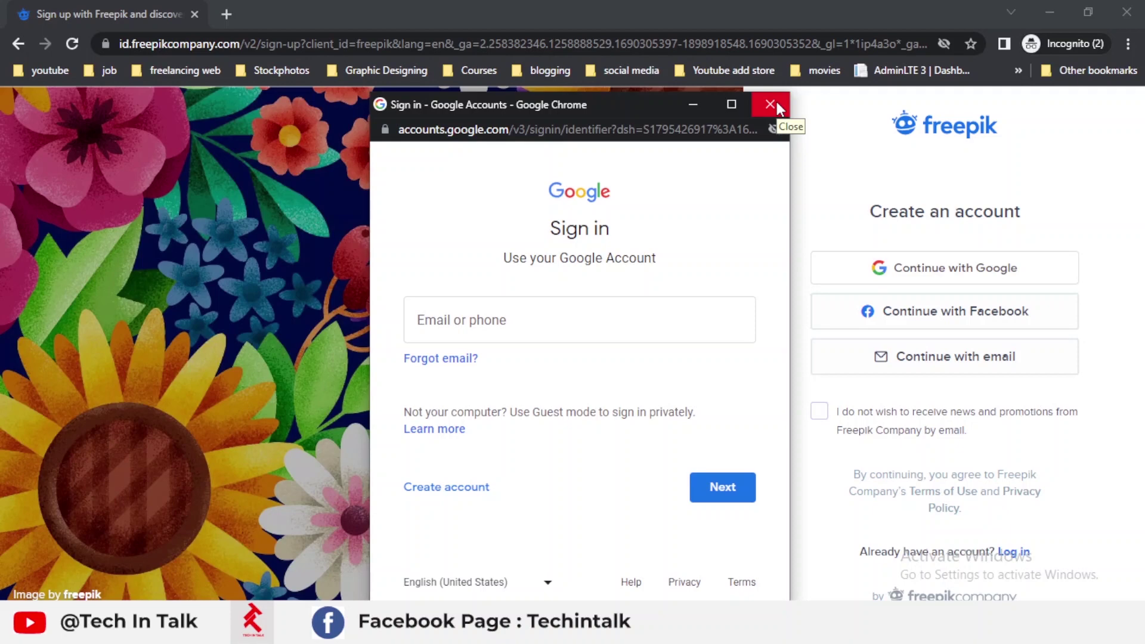
pyautogui.click(775, 100)
pyautogui.moveTo(350, 631)
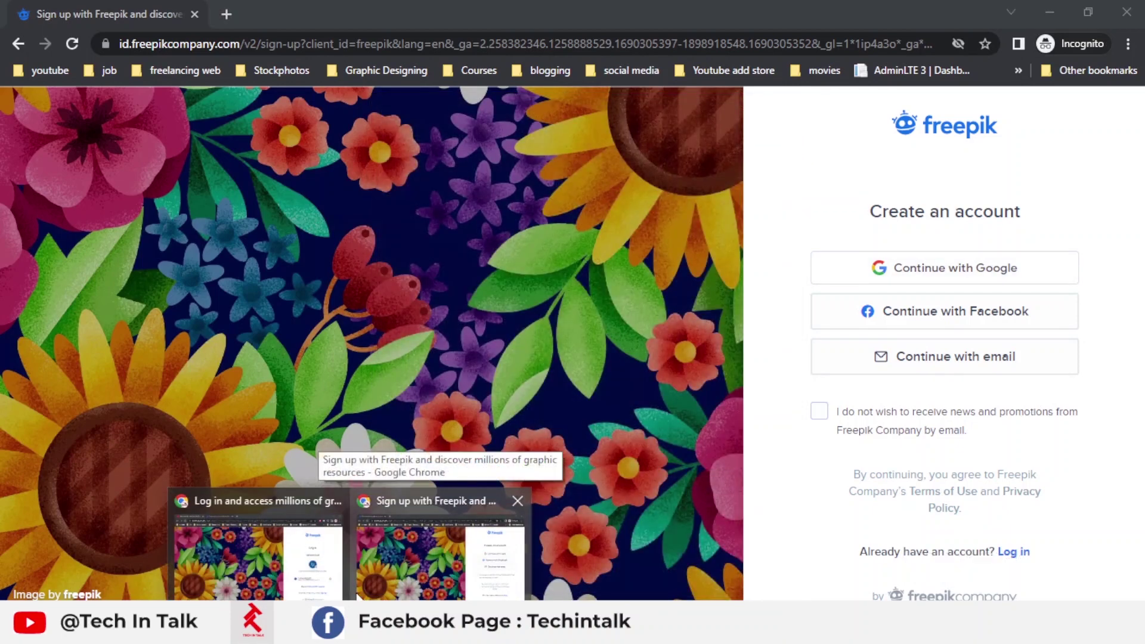
pyautogui.click(310, 561)
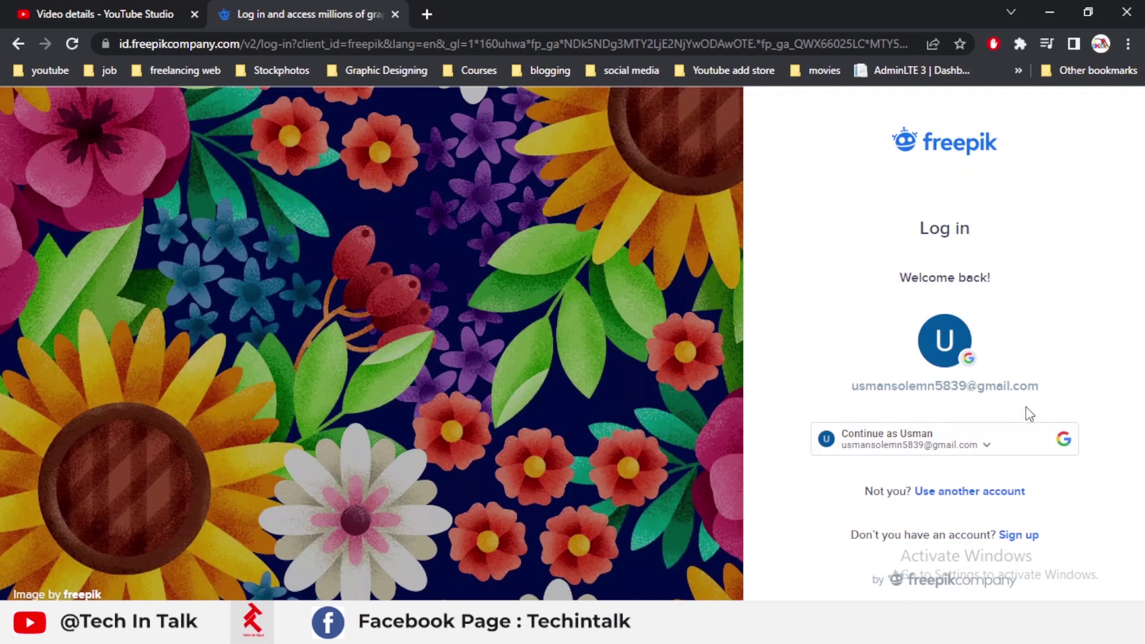
# Step: Continue as the saved Google account and confirm it in the Google popup
pyautogui.click(944, 444)
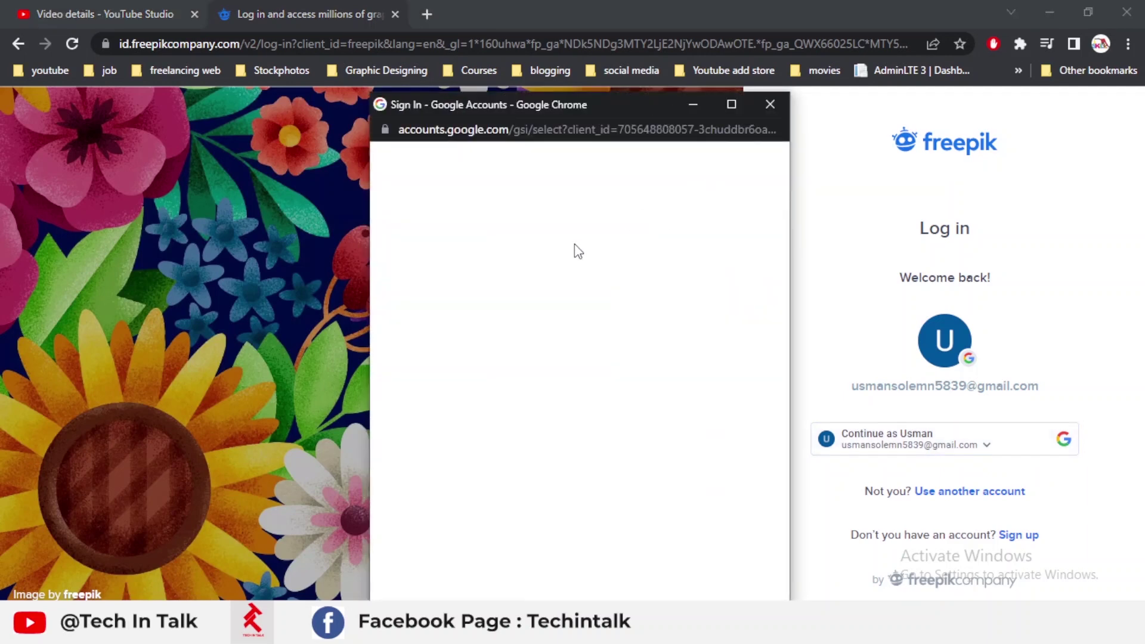
pyautogui.click(553, 298)
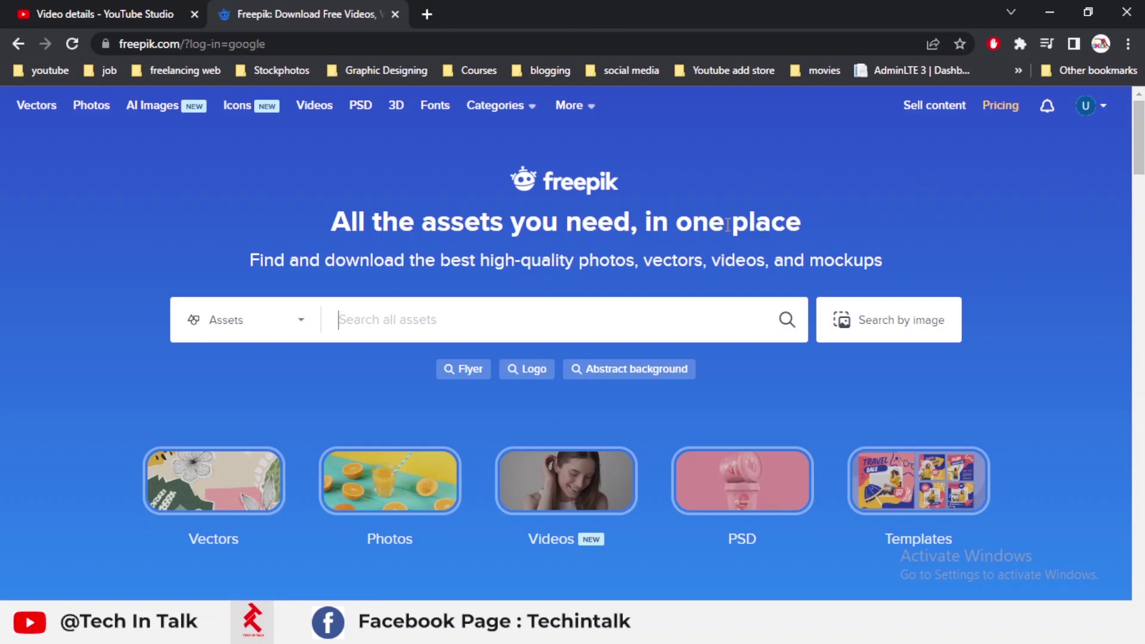
# Step: Highlight the words 'one' and 'place' in the signed-in homepage headline
pyautogui.moveTo(728, 225); pyautogui.dragTo(679, 232)
pyautogui.click(739, 225)
pyautogui.moveTo(733, 225); pyautogui.dragTo(785, 225)
pyautogui.click(802, 220)
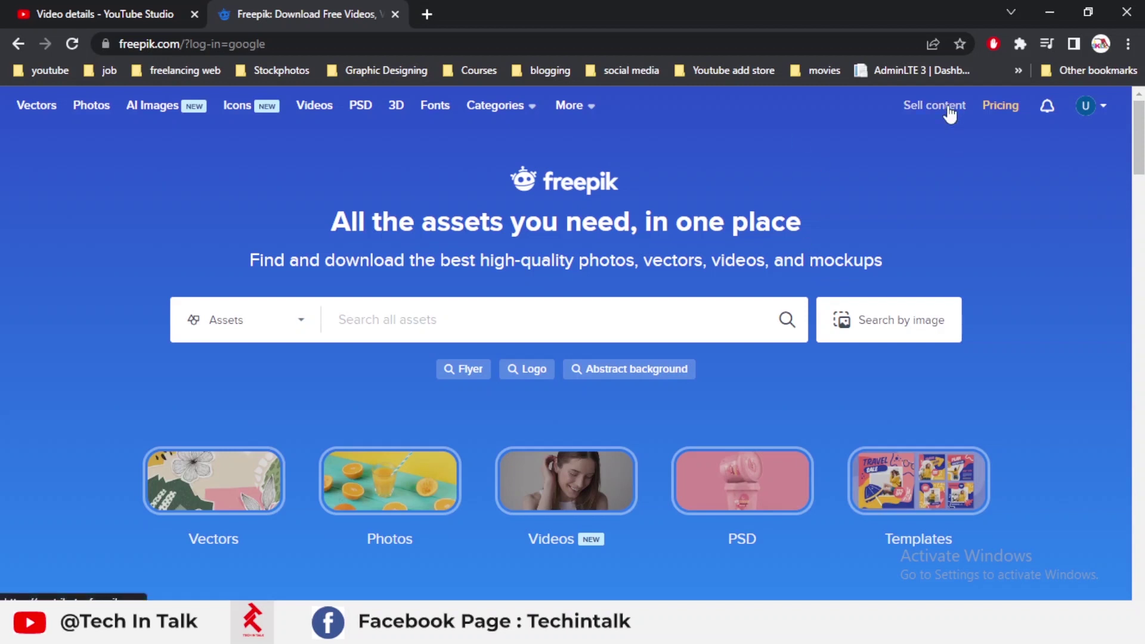
# Step: Open the Contributor dashboard via Sell content and bring up the Upload files panel
pyautogui.click(923, 106)
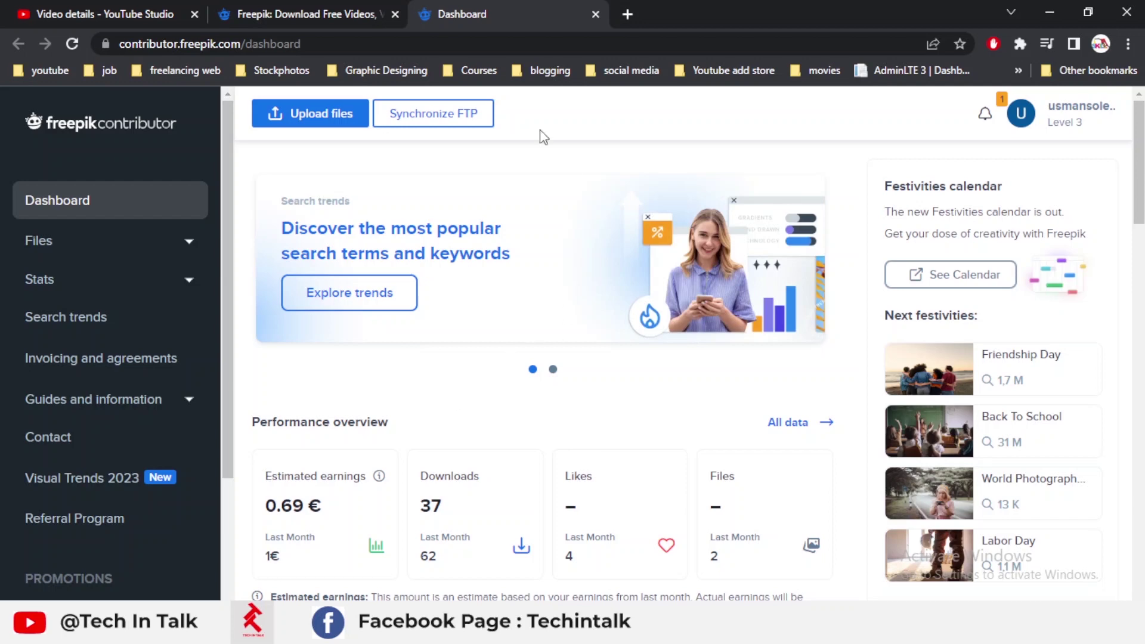
pyautogui.click(306, 115)
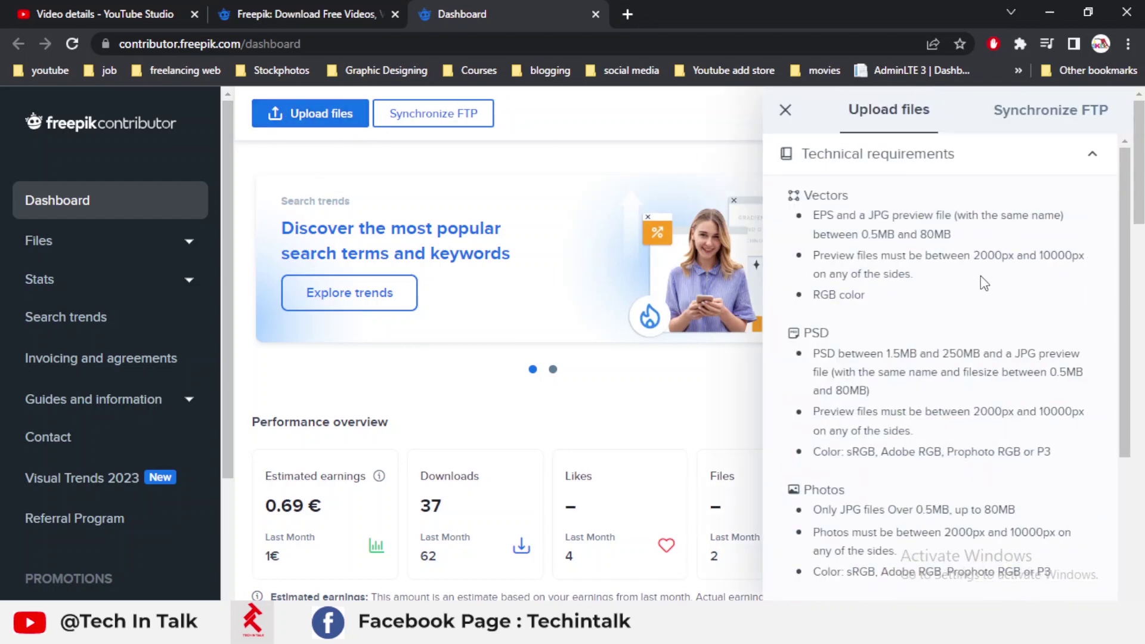
pyautogui.scroll(-3, 980, 276)
pyautogui.scroll(4, 980, 276)
# Step: Review the Vectors, PSD and Photos requirements, noting vectors need EPS plus a JPG preview
pyautogui.moveTo(789, 204); pyautogui.dragTo(903, 197)
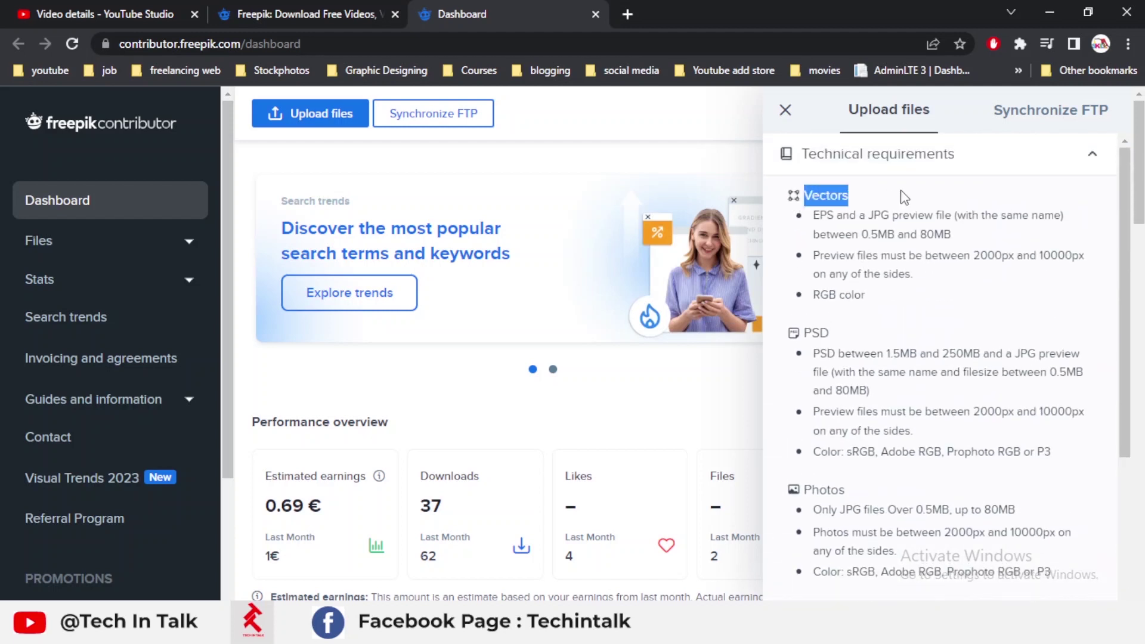
pyautogui.moveTo(838, 337); pyautogui.dragTo(767, 344)
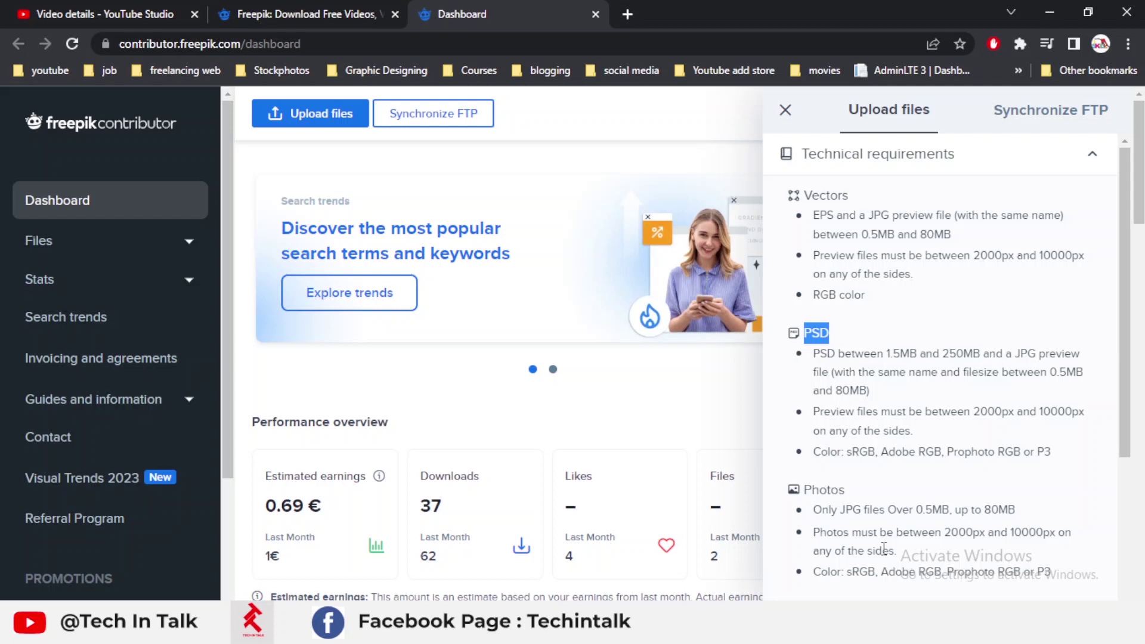
pyautogui.moveTo(880, 500); pyautogui.dragTo(803, 492)
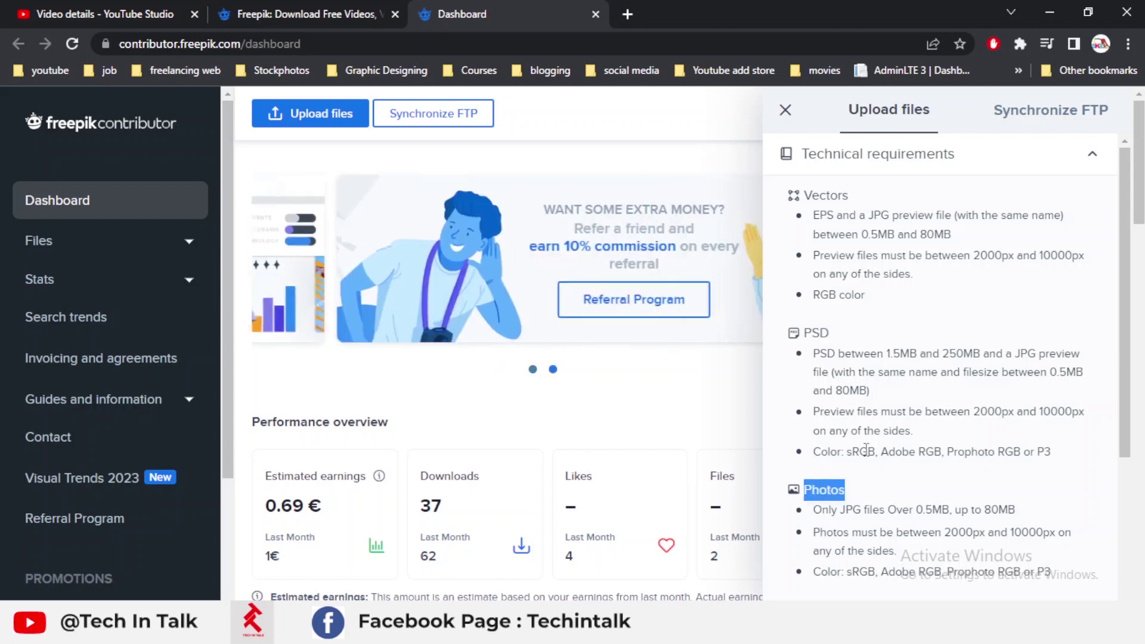
pyautogui.click(901, 206)
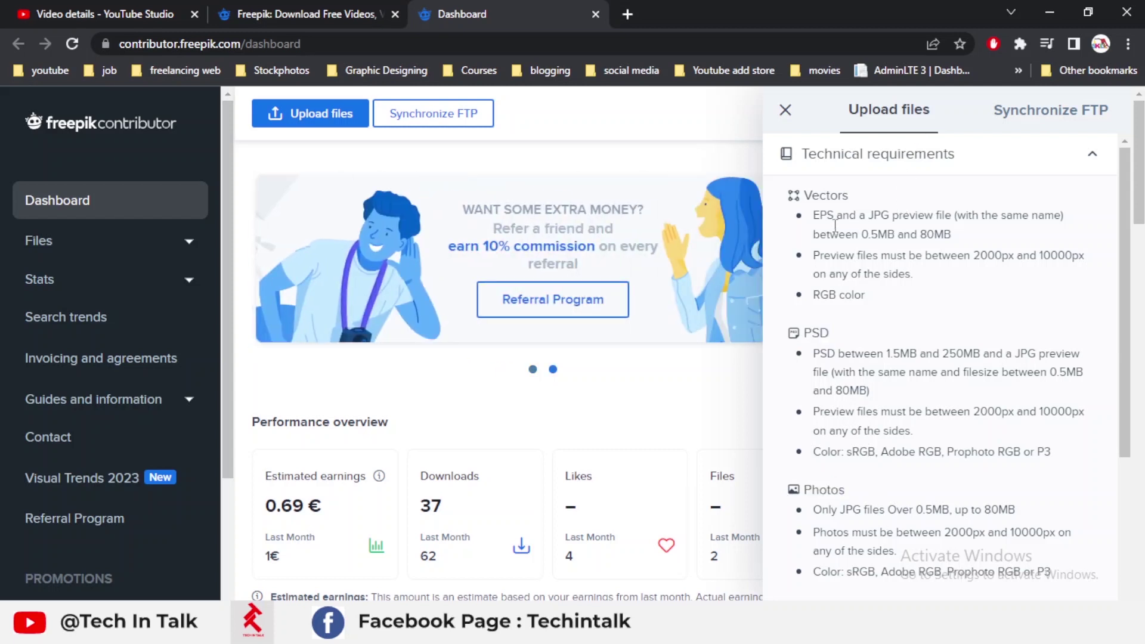
pyautogui.moveTo(820, 216); pyautogui.dragTo(916, 217)
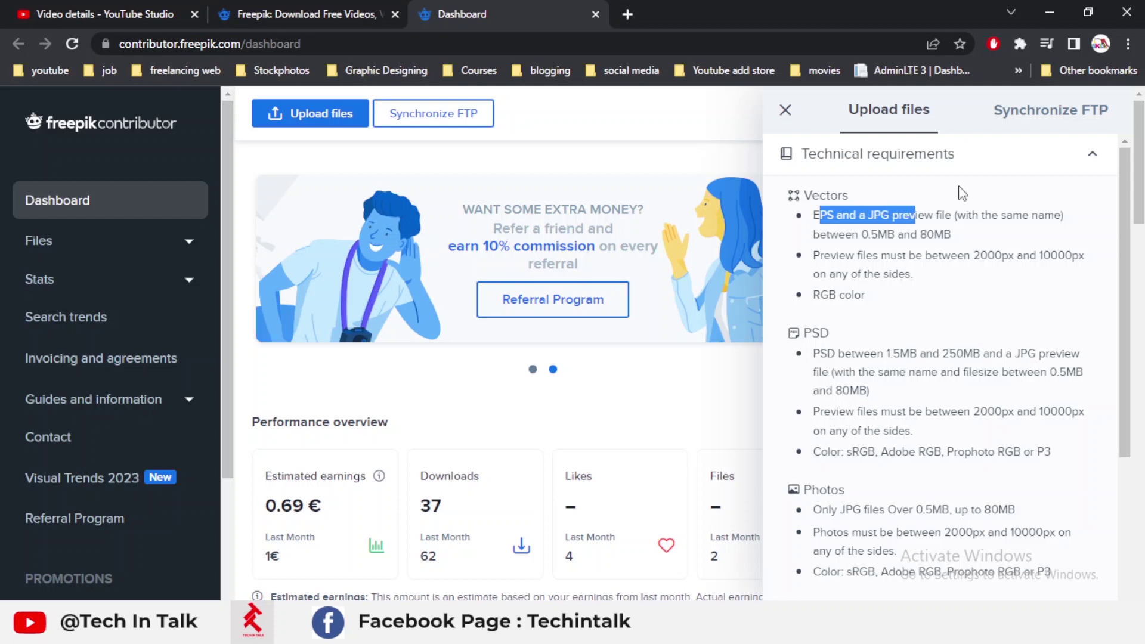
pyautogui.click(958, 193)
pyautogui.moveTo(808, 220); pyautogui.dragTo(860, 219)
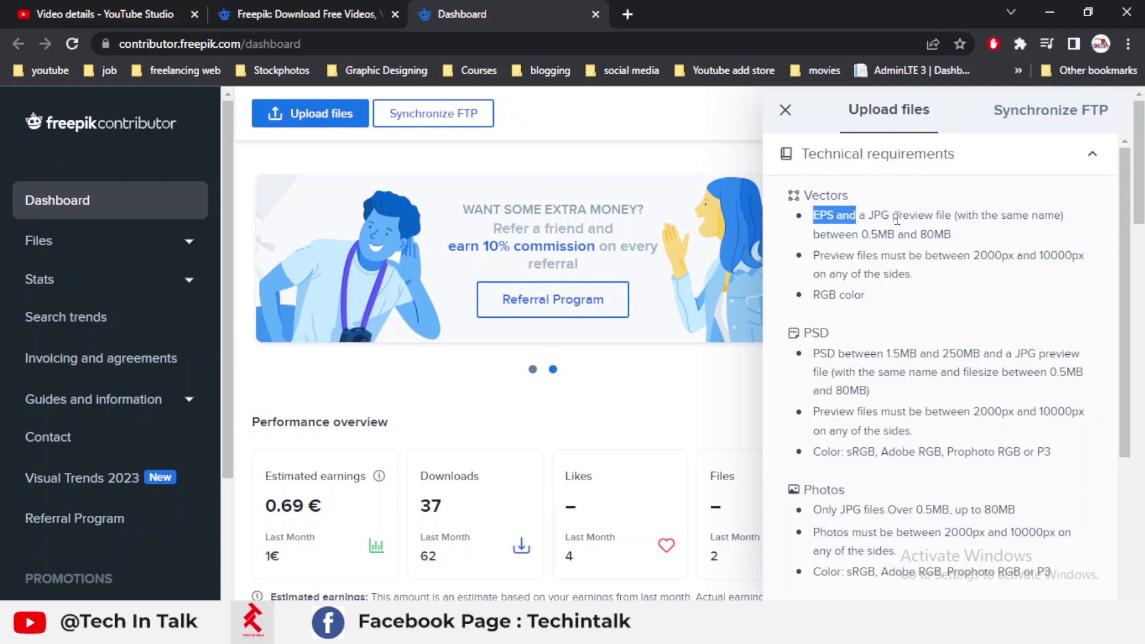
pyautogui.click(952, 218)
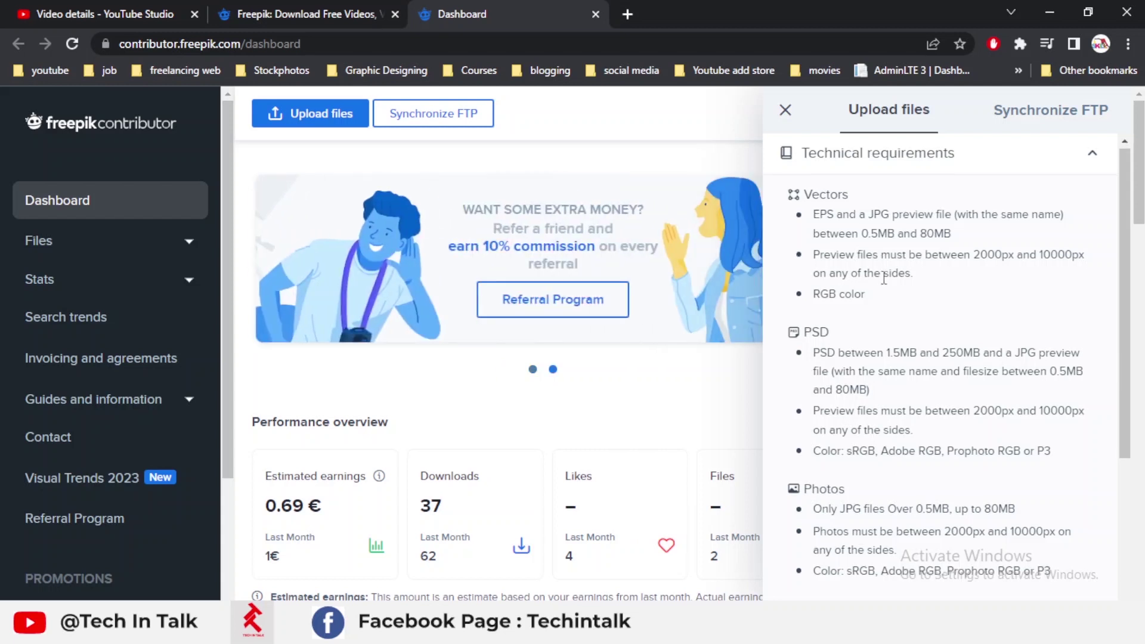
# Step: Check the PSD file-size and JPG preview rules and the JPG-only rule for photos
pyautogui.scroll(-2, 841, 265)
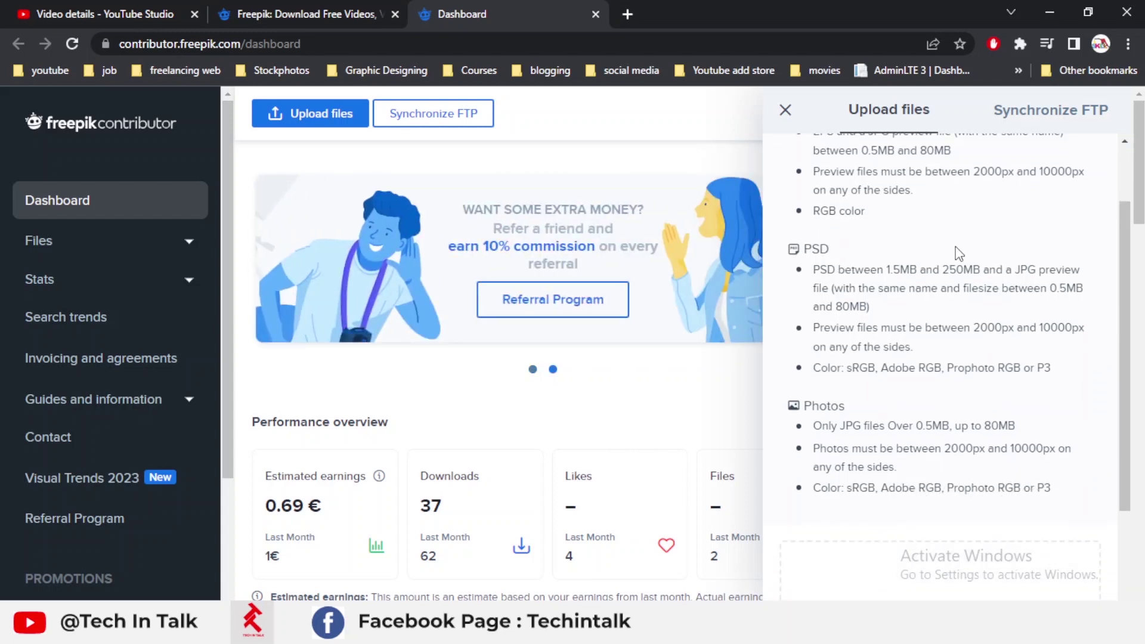
pyautogui.moveTo(811, 272); pyautogui.dragTo(846, 275)
pyautogui.moveTo(1015, 269); pyautogui.dragTo(1061, 266)
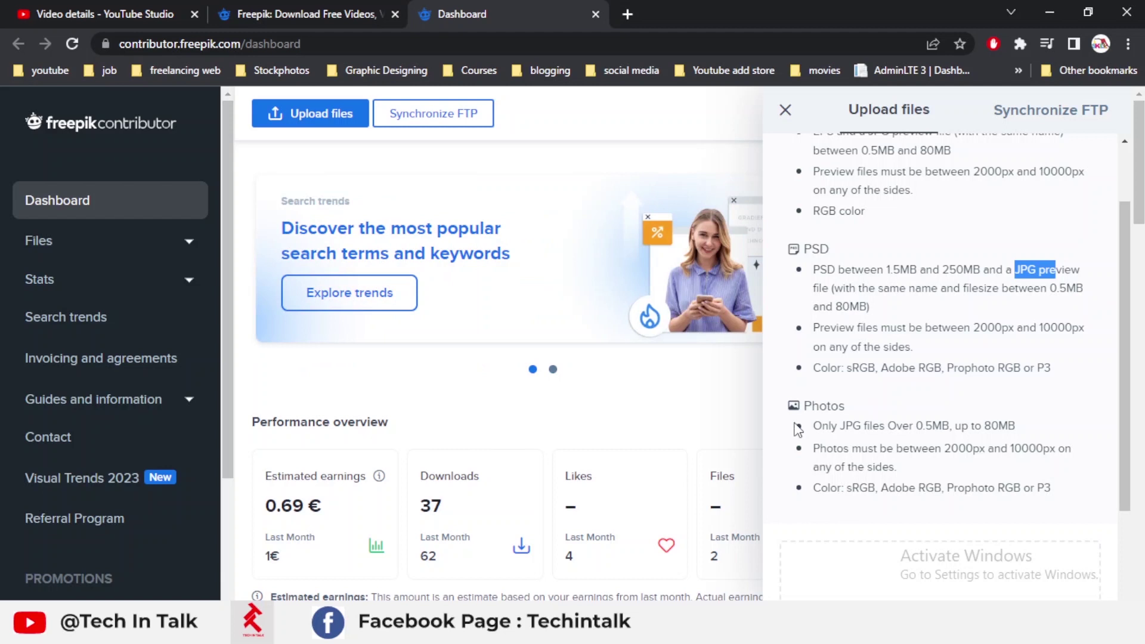
pyautogui.moveTo(805, 411); pyautogui.dragTo(1016, 427)
pyautogui.click(858, 440)
pyautogui.click(993, 426)
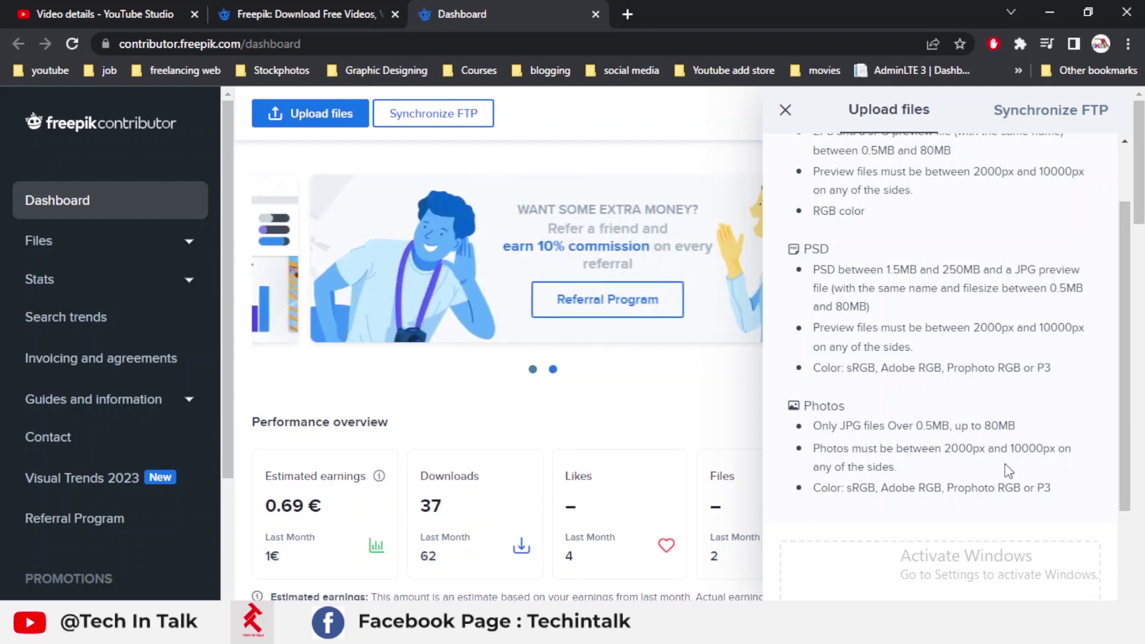
# Step: Note the RGB colour requirement for vectors, then bring up the canva files folder
pyautogui.scroll(2, 972, 307)
pyautogui.moveTo(866, 294); pyautogui.dragTo(812, 296)
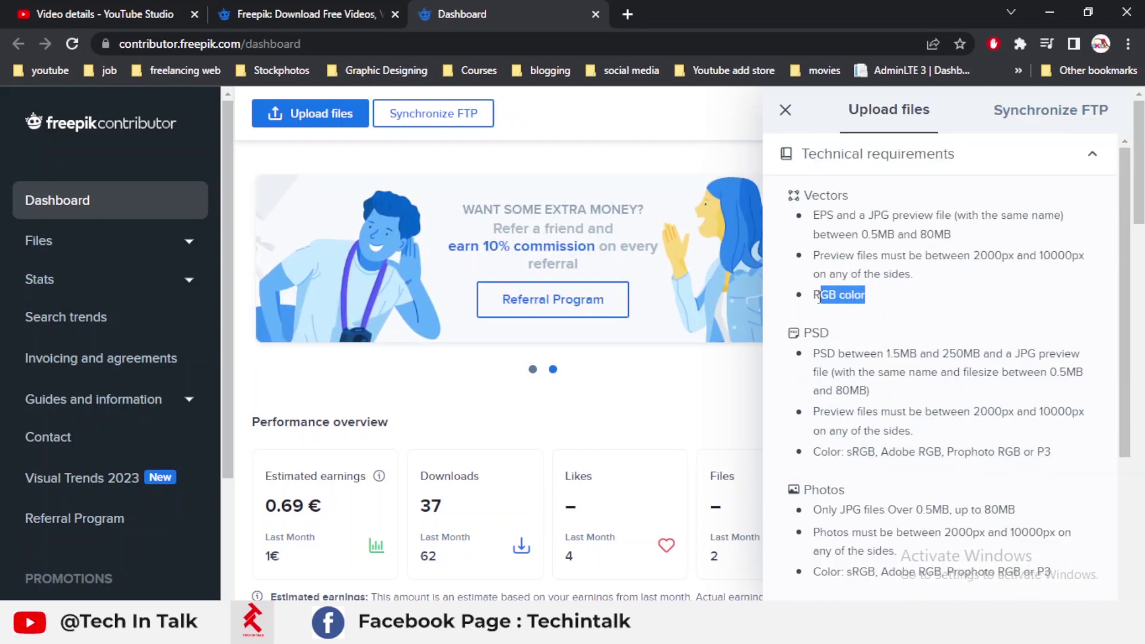
pyautogui.click(875, 331)
pyautogui.scroll(-3, 876, 332)
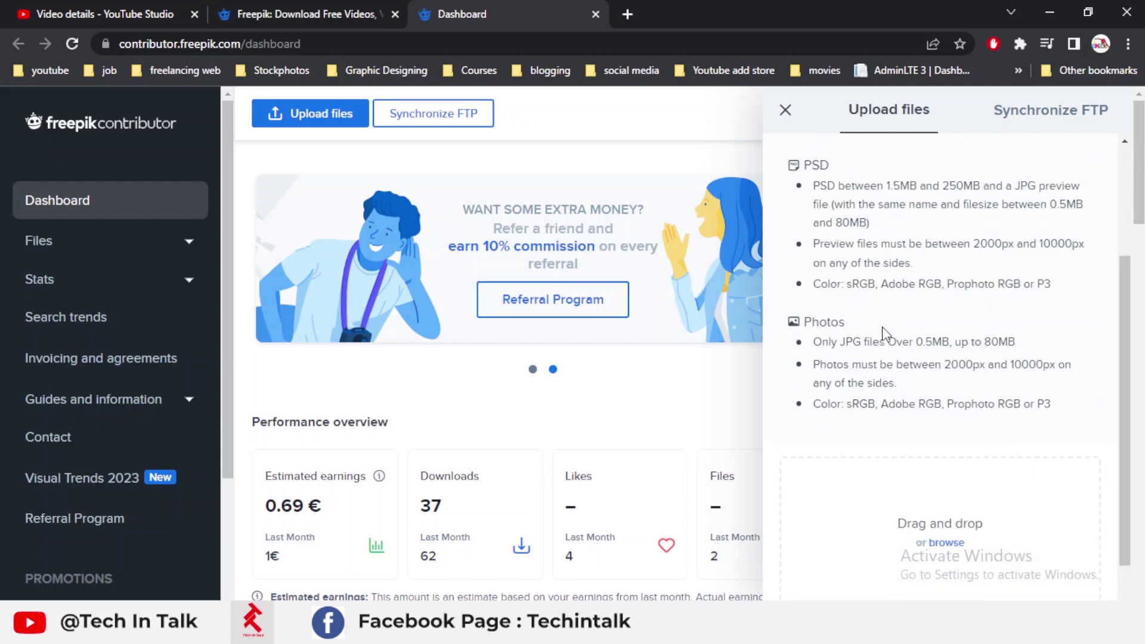
pyautogui.scroll(-1, 885, 334)
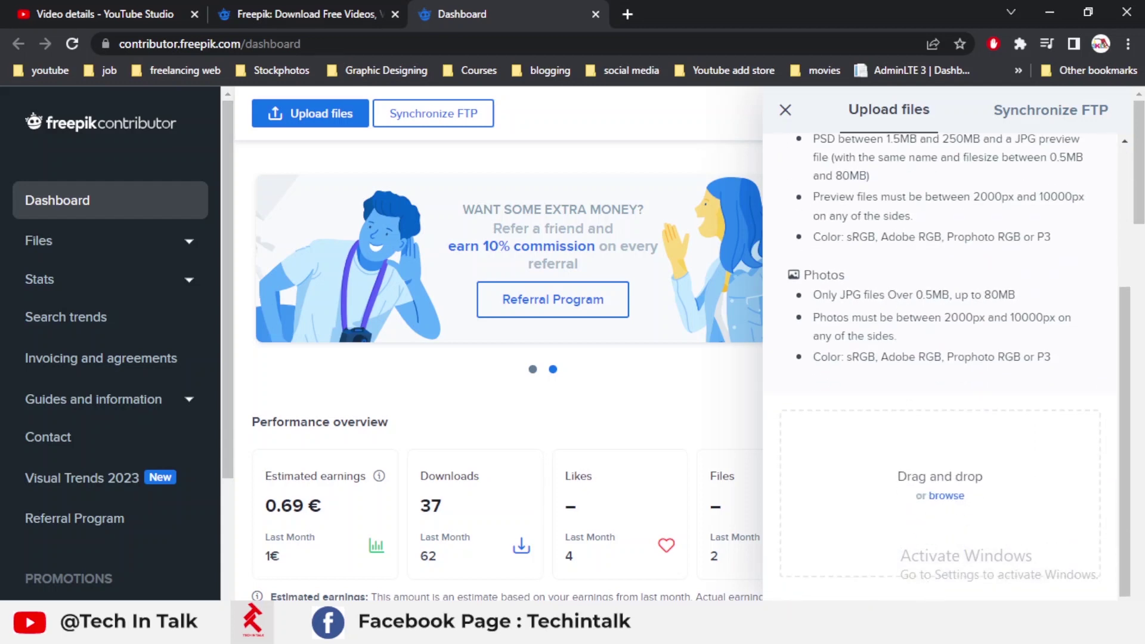
pyautogui.click(769, 632)
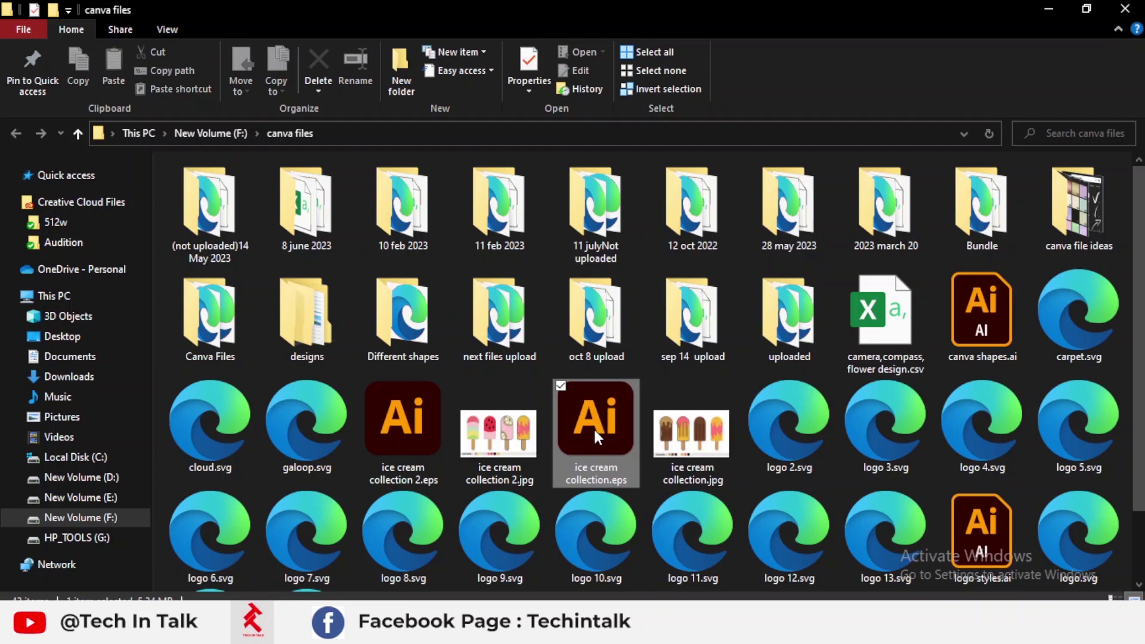
# Step: Select ice cream collection.eps and .jpg together and drop them into Freepik's upload area
pyautogui.click(657, 386)
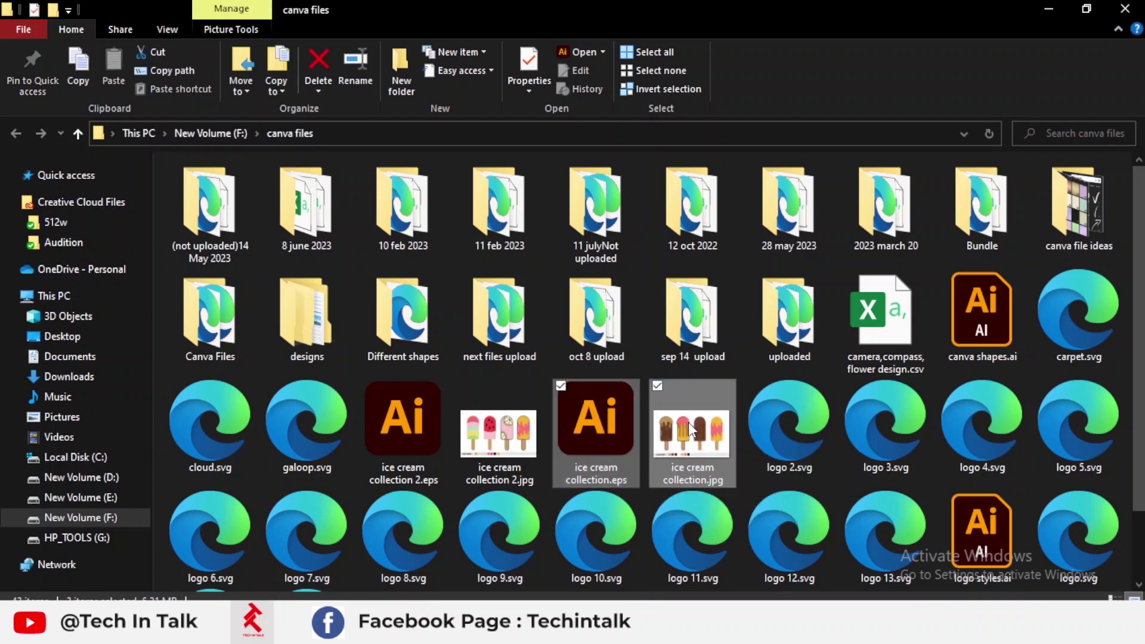
pyautogui.moveTo(692, 427); pyautogui.dragTo(925, 494)
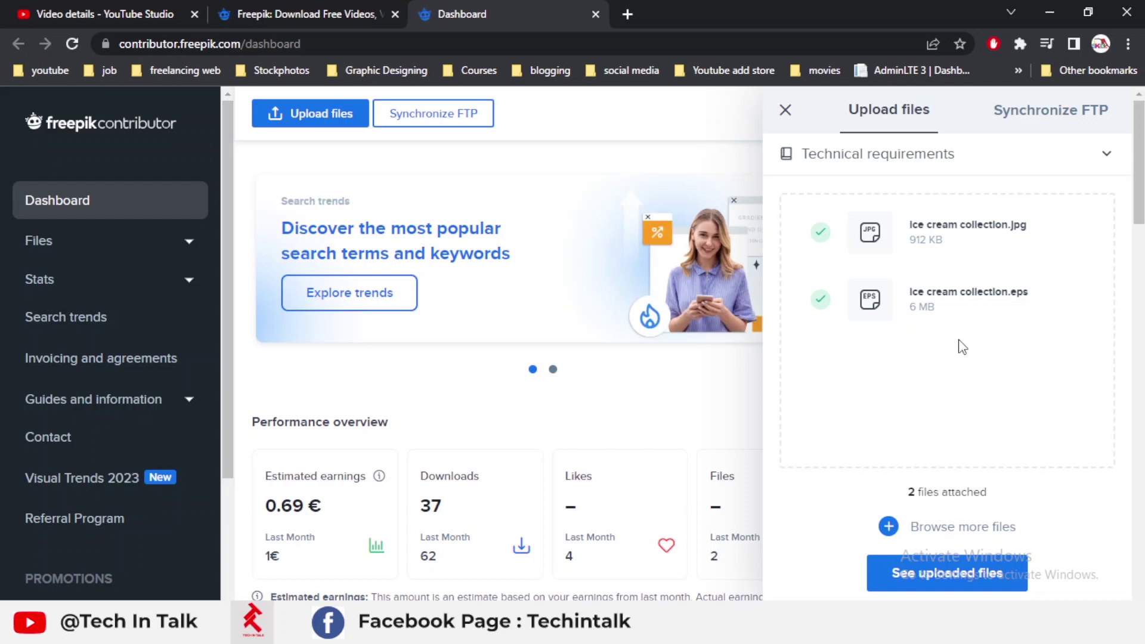
# Step: From the uploaded files list, open Edit metadata for ice_cream_collection.eps
pyautogui.click(934, 574)
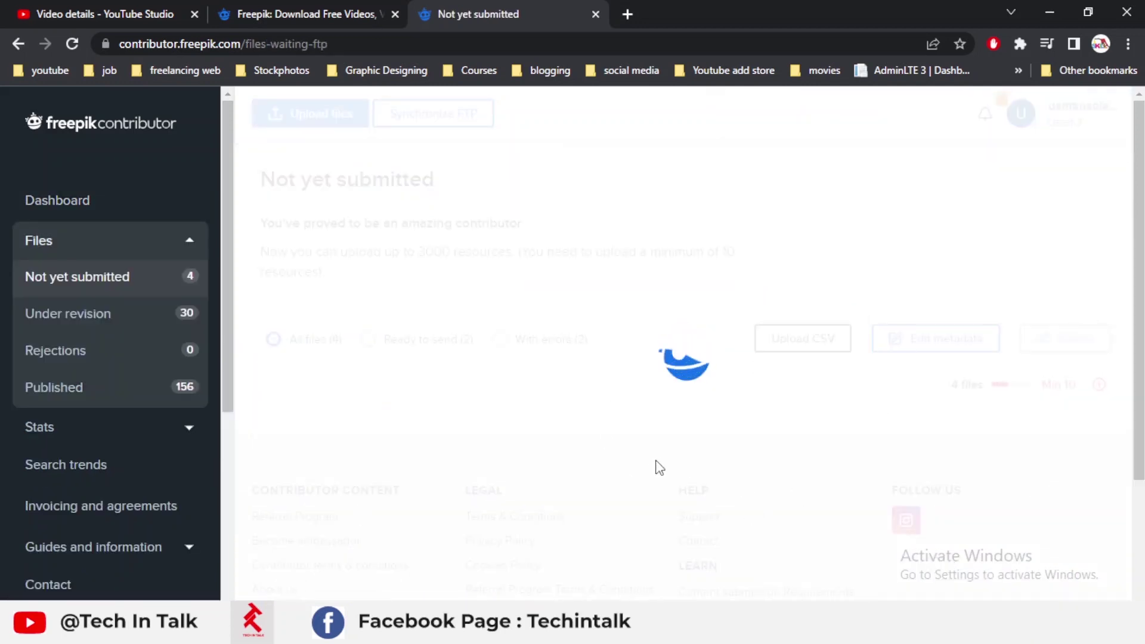
pyautogui.scroll(-4, 563, 452)
pyautogui.scroll(1, 514, 322)
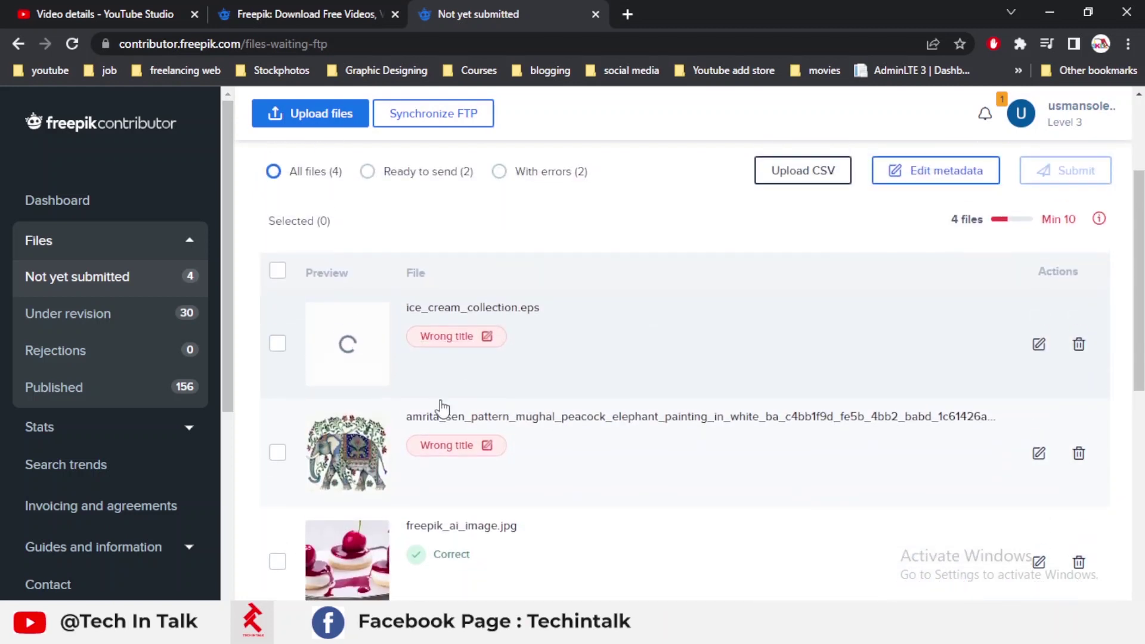
pyautogui.scroll(1, 465, 397)
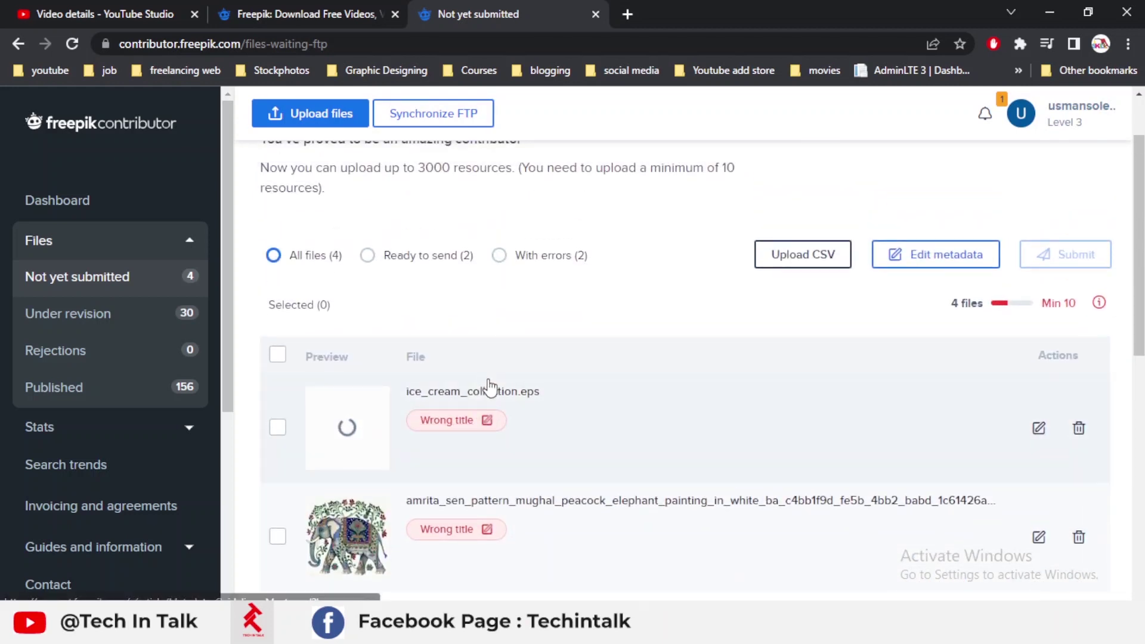
pyautogui.click(1040, 431)
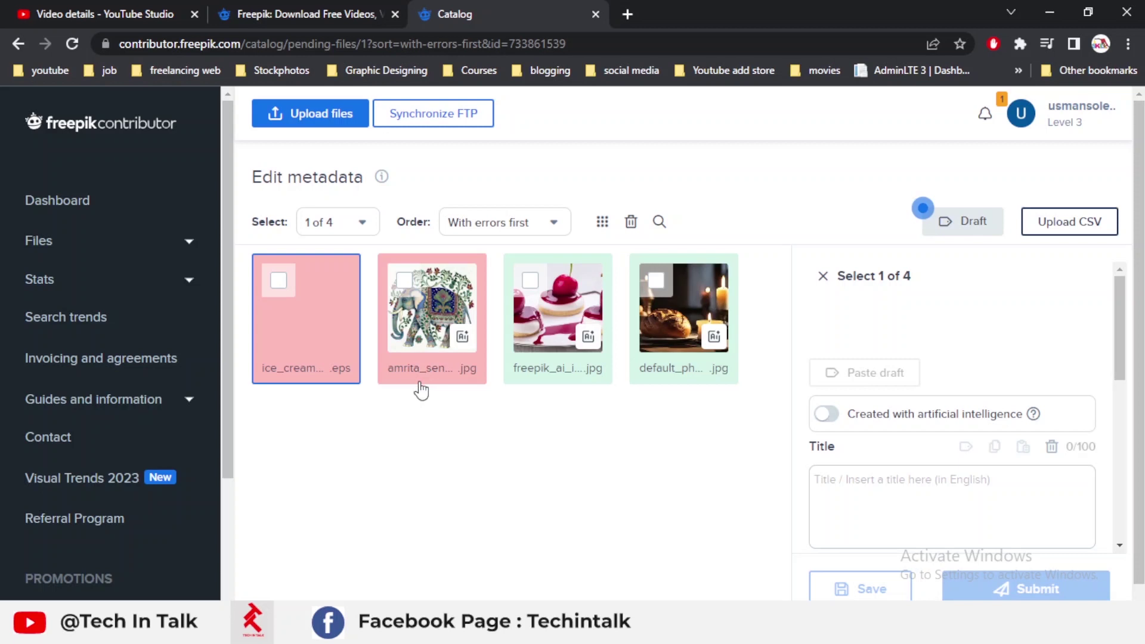
pyautogui.scroll(-1, 883, 334)
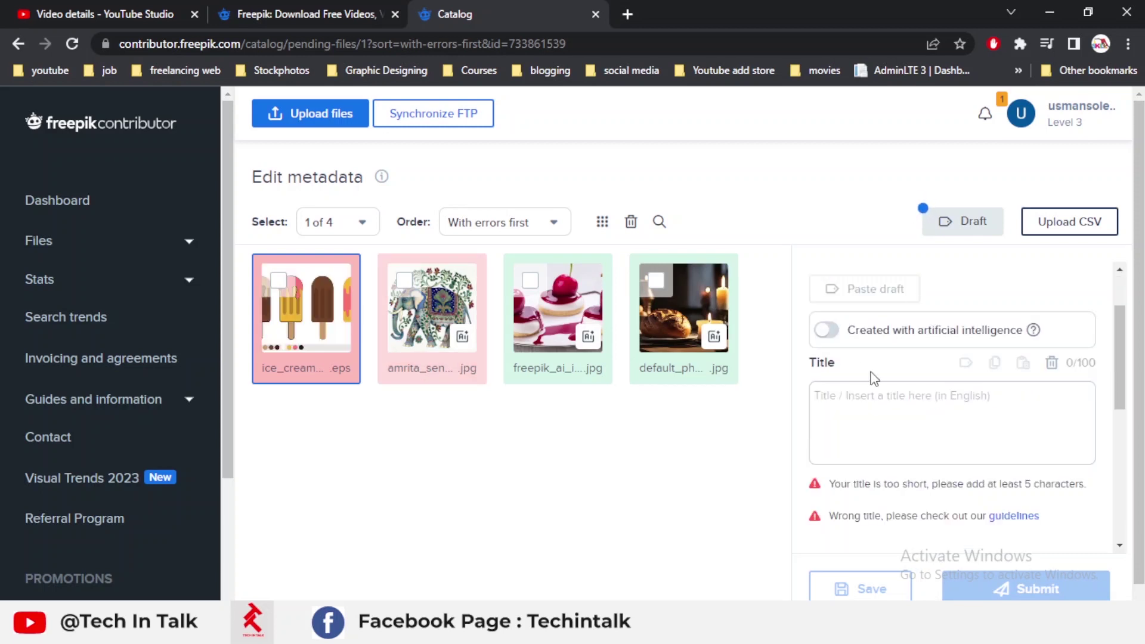
pyautogui.scroll(1, 874, 378)
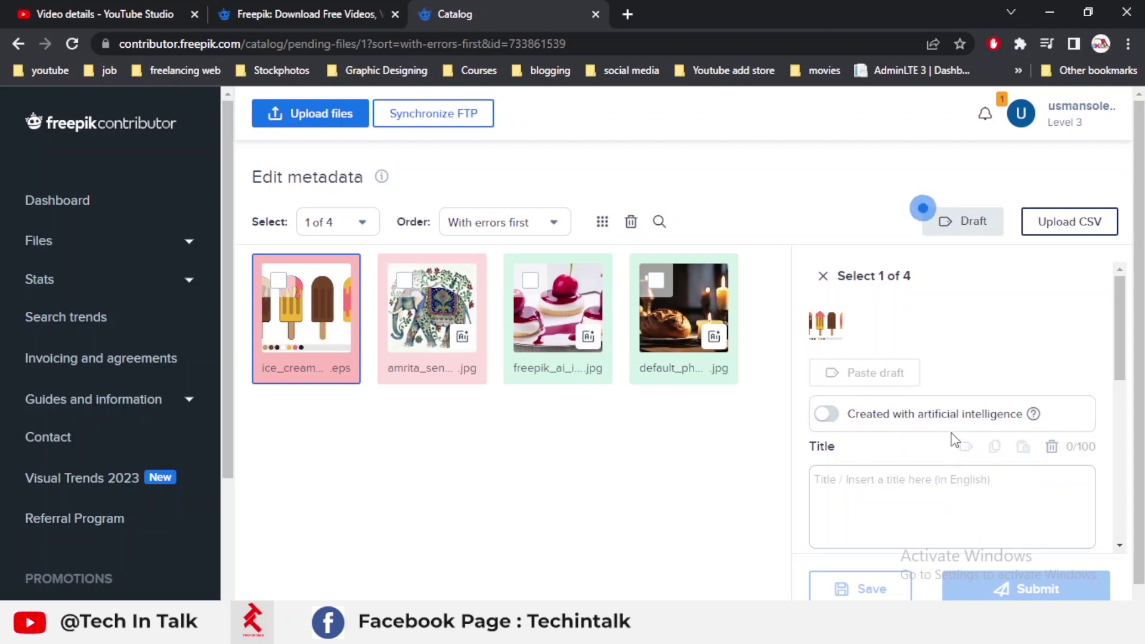
# Step: Enter the title 'ice cream set of collection' and scroll through its 30 keywords
pyautogui.click(954, 453)
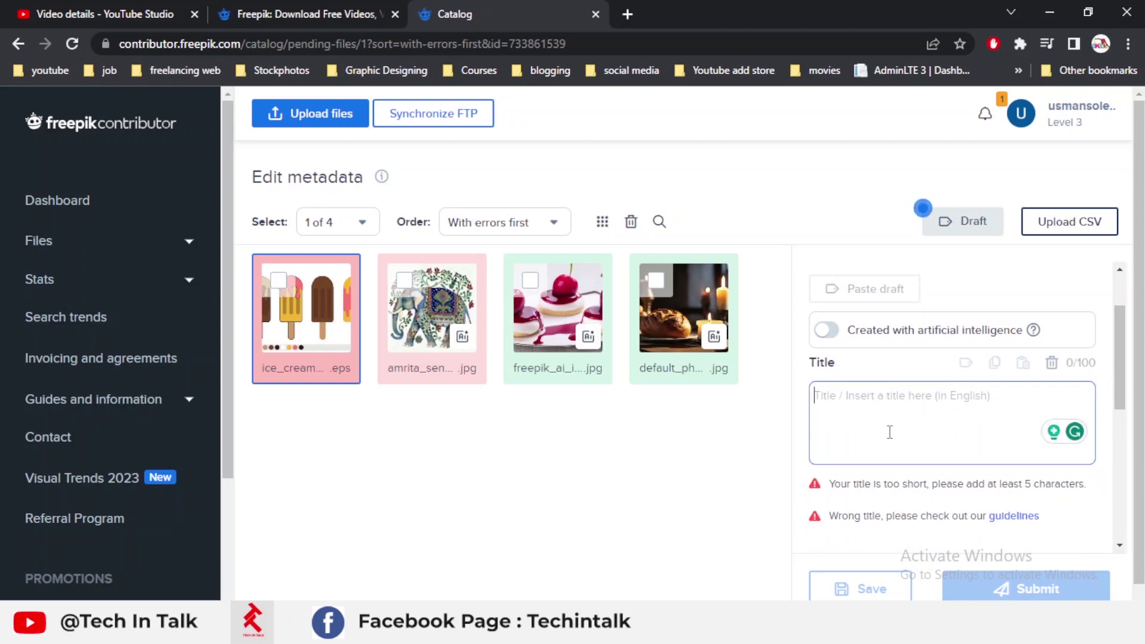
pyautogui.write('ice crea')
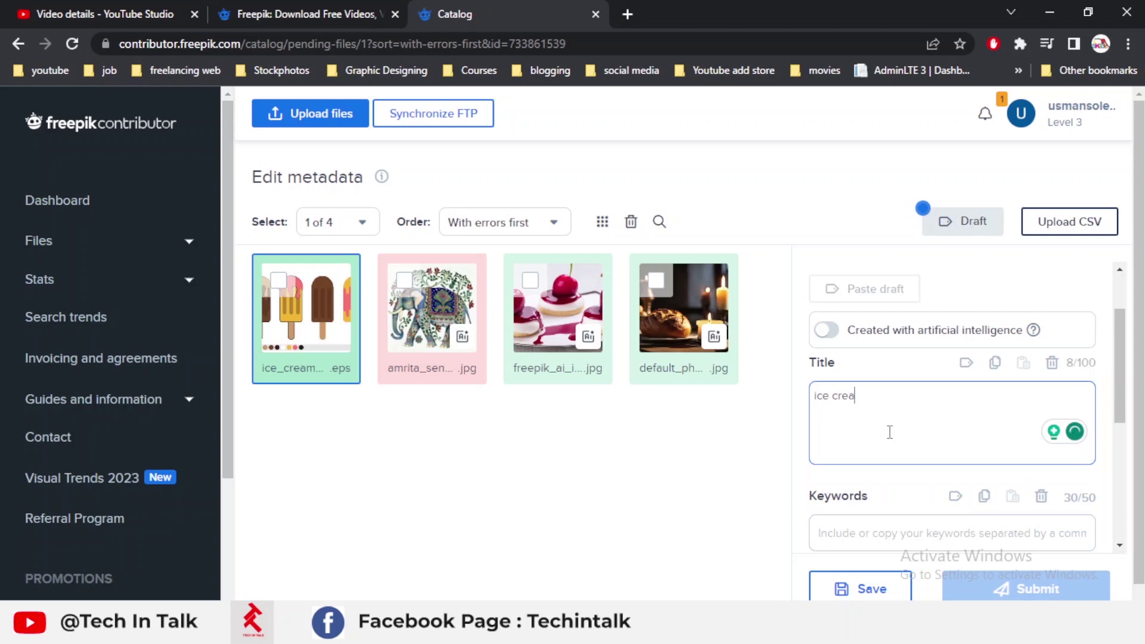
pyautogui.write('m set o')
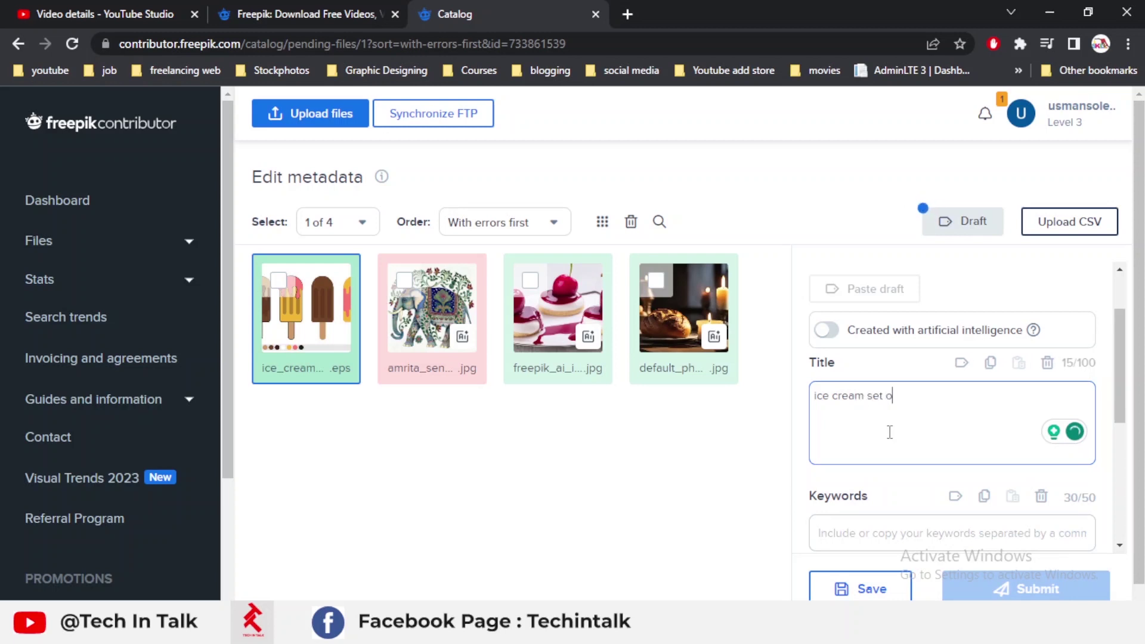
pyautogui.write('f collection')
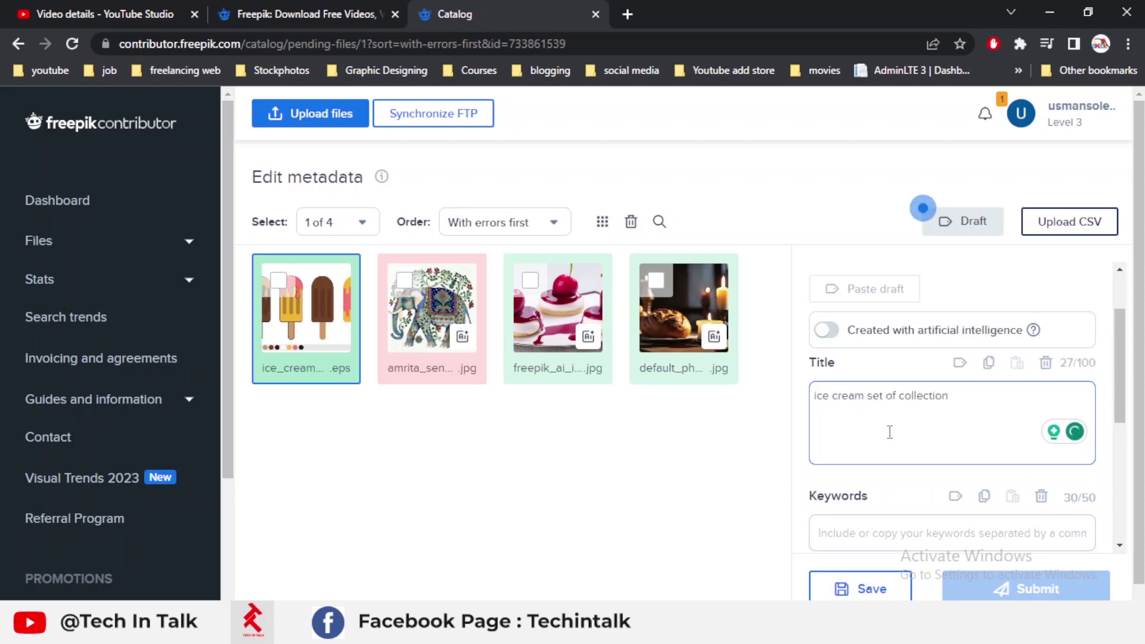
pyautogui.scroll(-1, 889, 432)
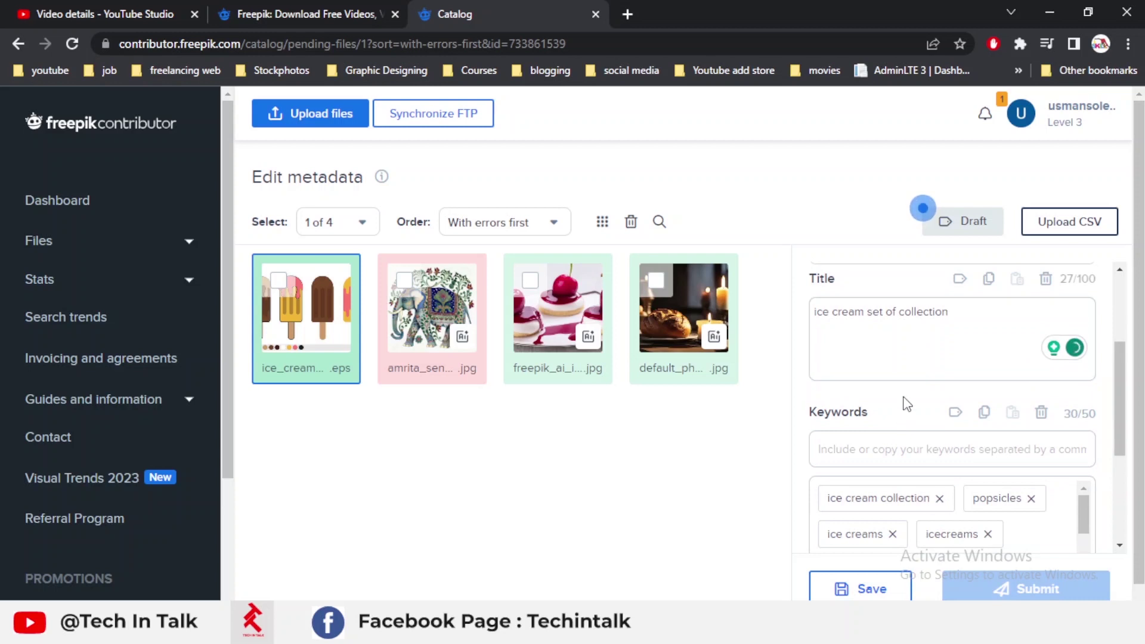
pyautogui.scroll(-1, 999, 436)
pyautogui.scroll(-2, 877, 485)
pyautogui.scroll(5, 876, 471)
pyautogui.scroll(-4, 865, 393)
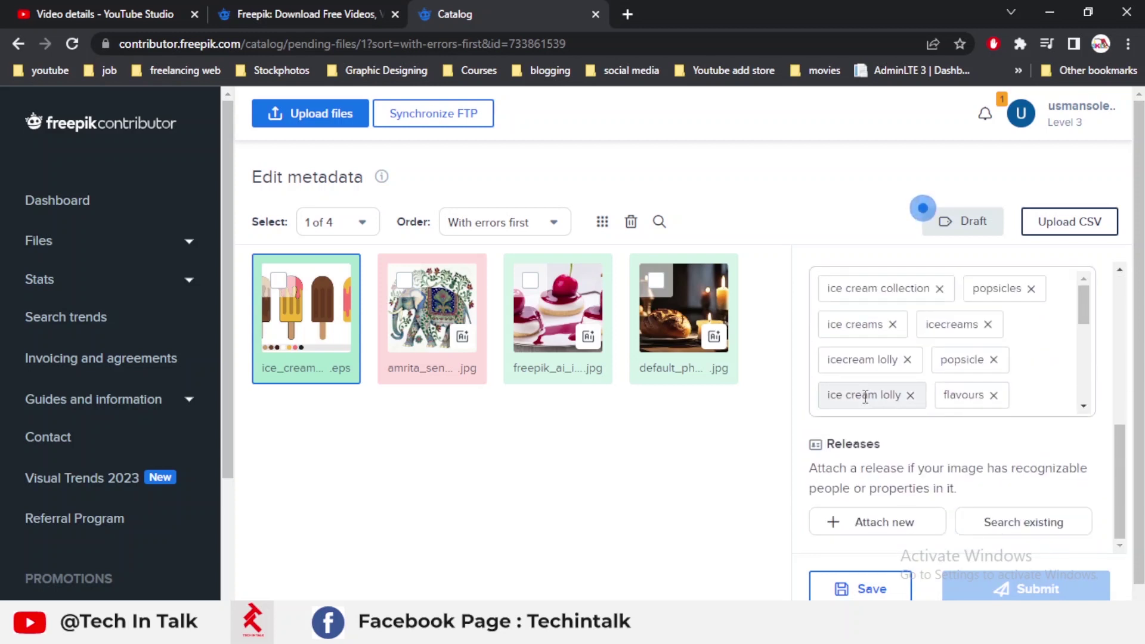
pyautogui.scroll(1, 882, 427)
pyautogui.scroll(1, 1010, 432)
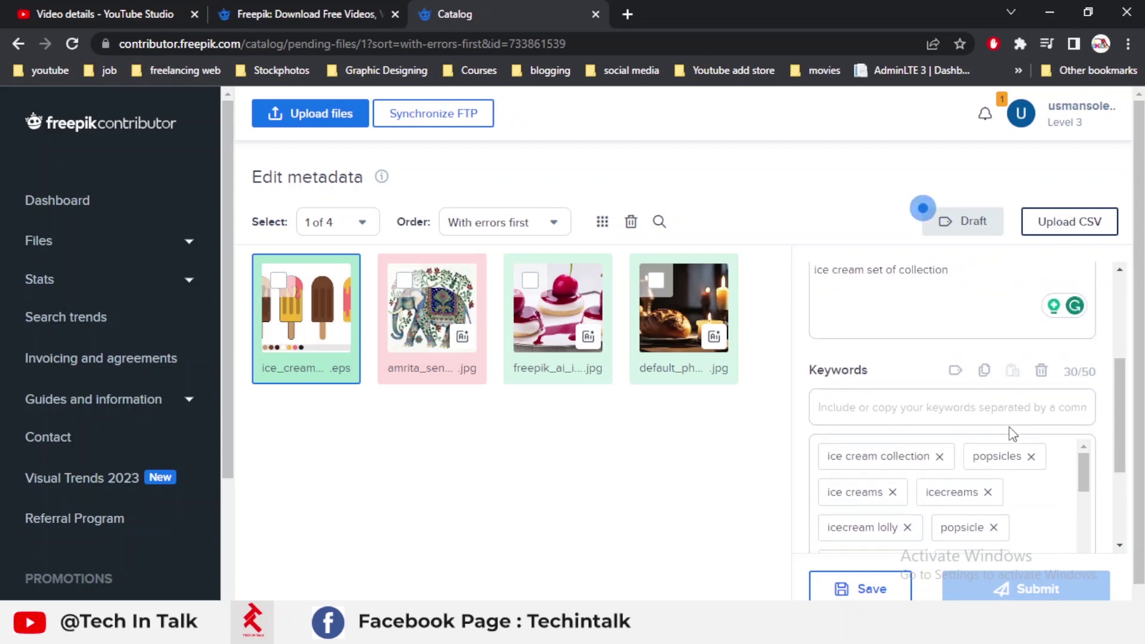
pyautogui.scroll(-2, 989, 437)
pyautogui.scroll(-4, 988, 437)
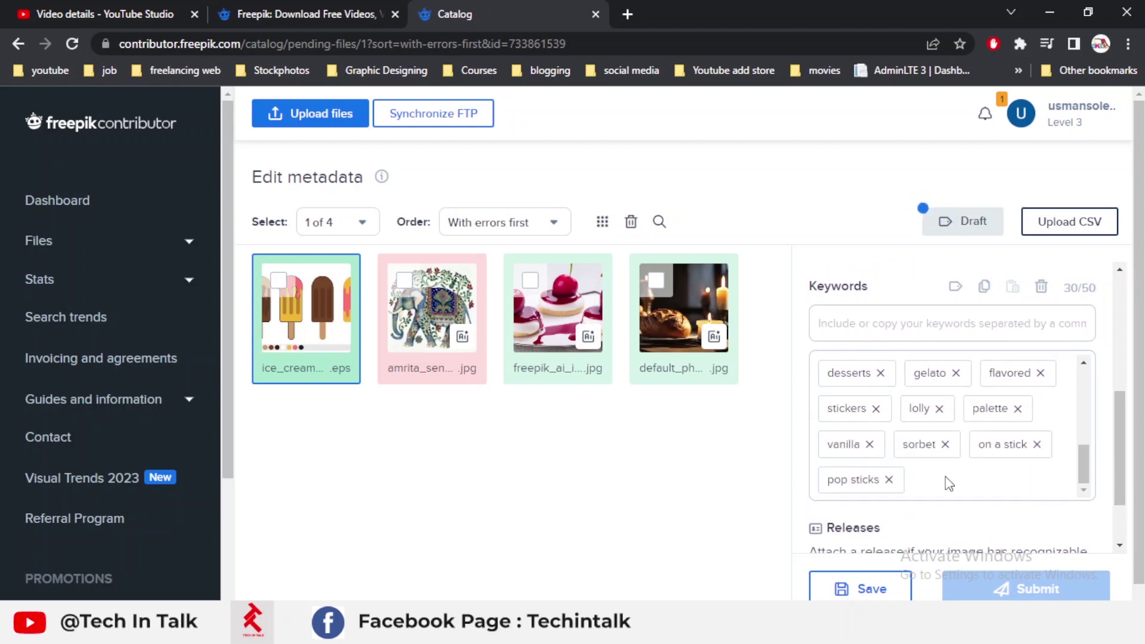
pyautogui.scroll(7, 949, 484)
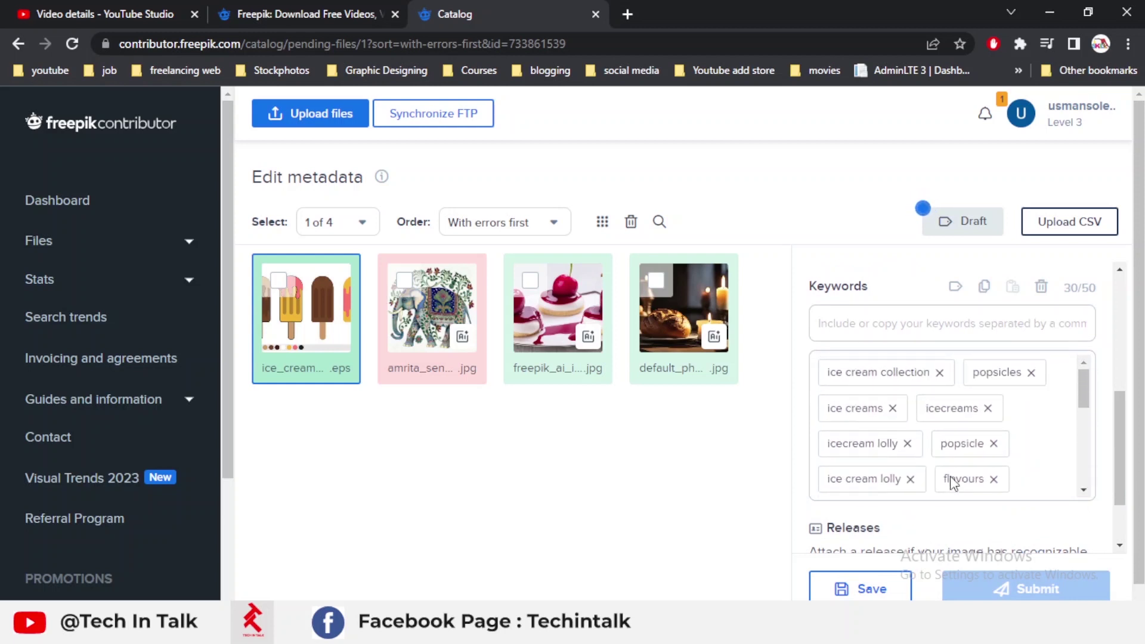
pyautogui.scroll(-1, 984, 447)
pyautogui.scroll(-6, 1006, 449)
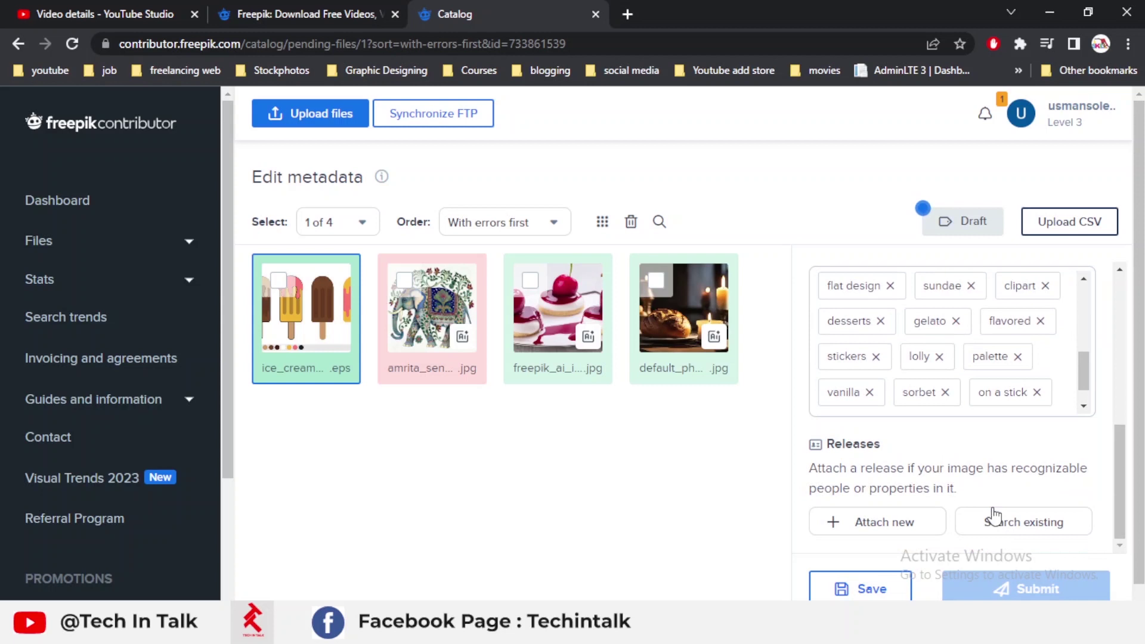
# Step: Save the EPS metadata and check the Submit note requiring at least 10 files
pyautogui.click(859, 575)
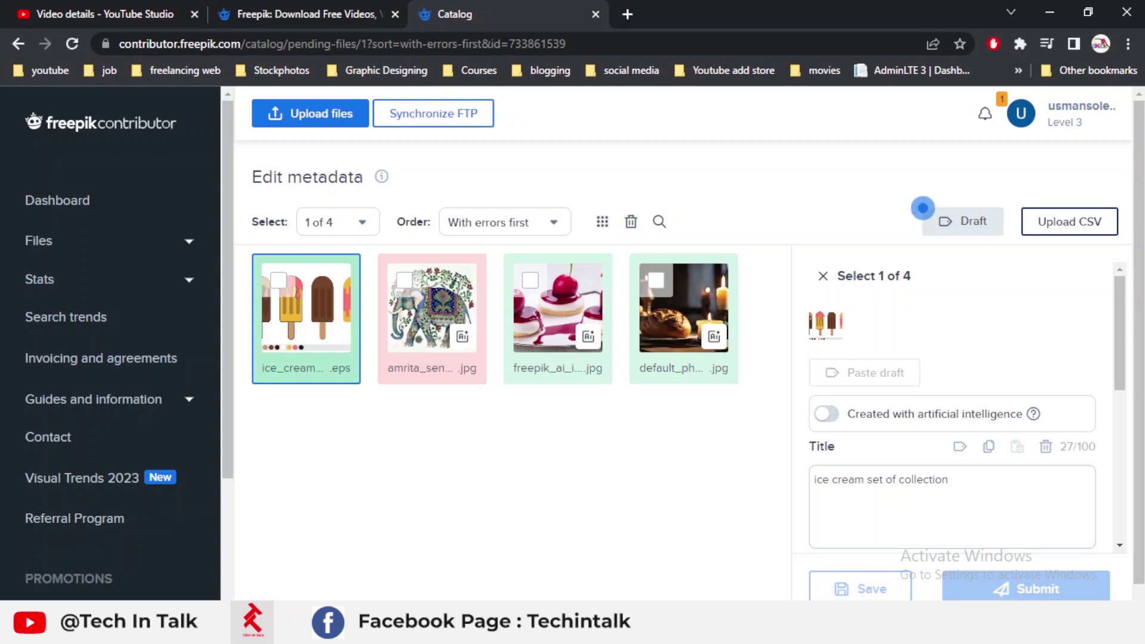
pyautogui.moveTo(997, 594)
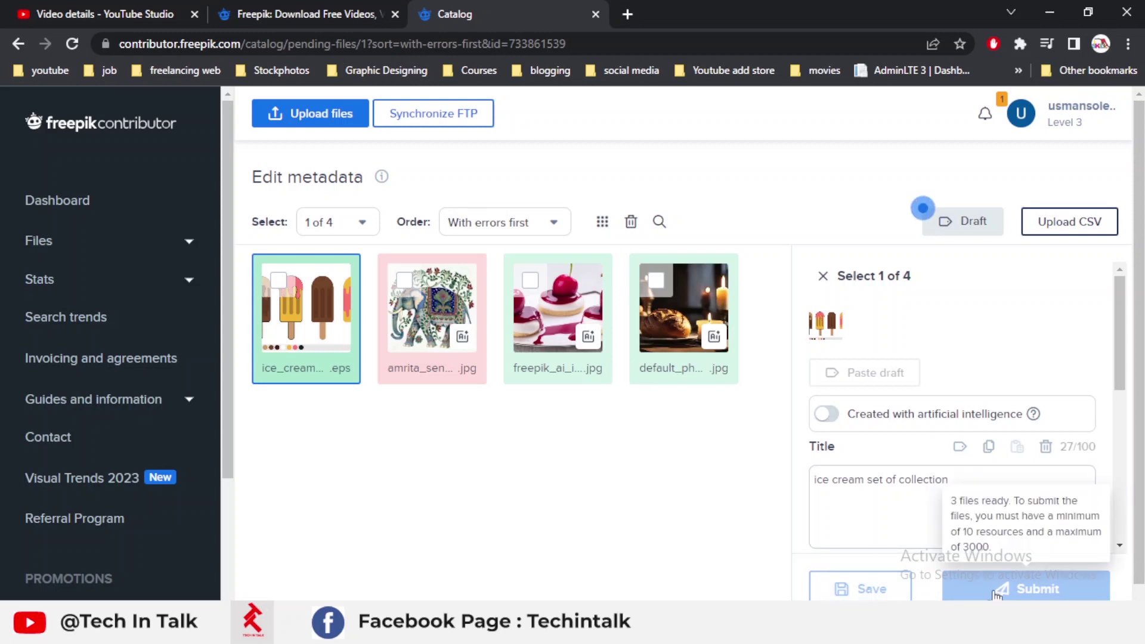